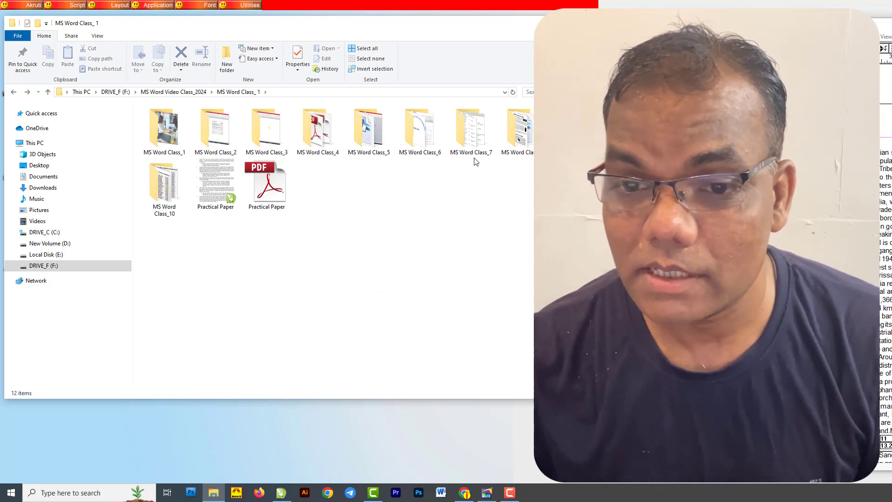
# Open the MS Word Class_7 folder, preview the How to Make this_7 image, then open the Word document.
pyautogui.doubleClick(478, 142)
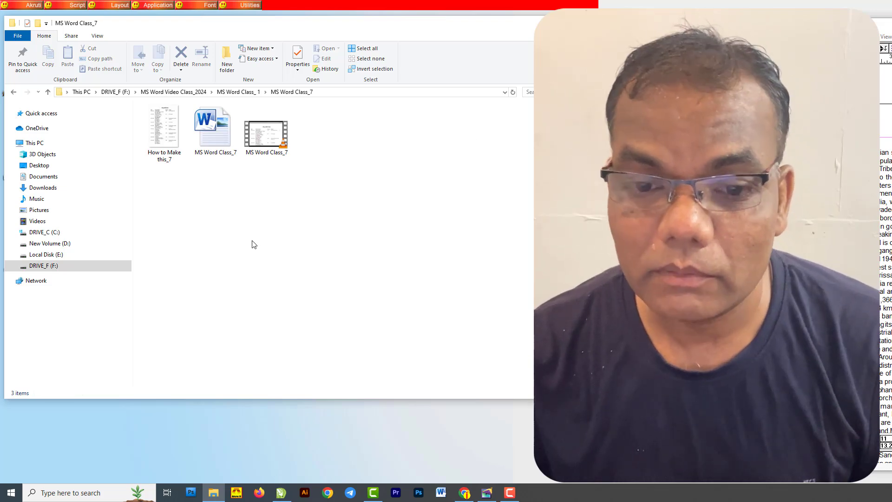
pyautogui.doubleClick(162, 132)
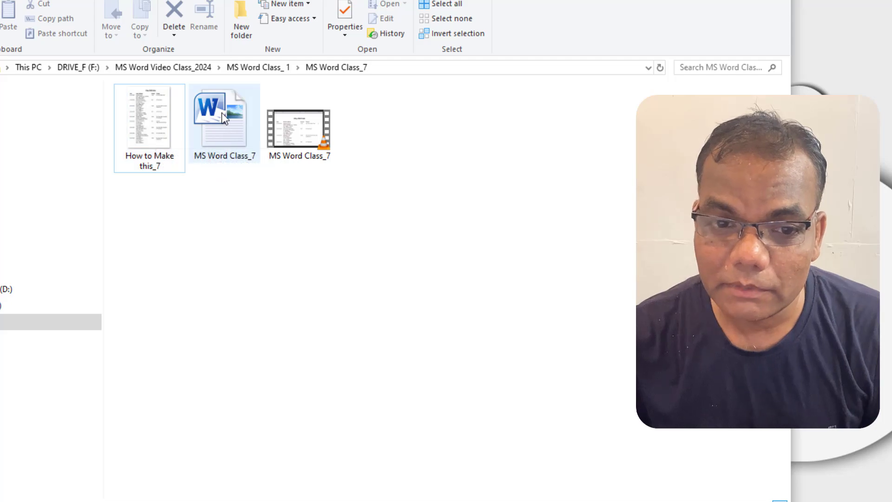
pyautogui.doubleClick(219, 115)
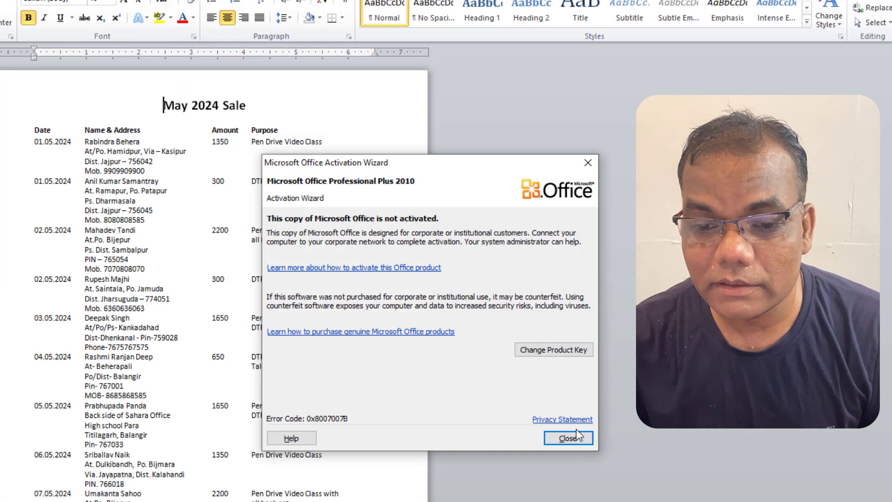
# Dismiss the activation prompt, close the May 2024 Sale document, and preview the How to Make this_7 image.
pyautogui.click(574, 440)
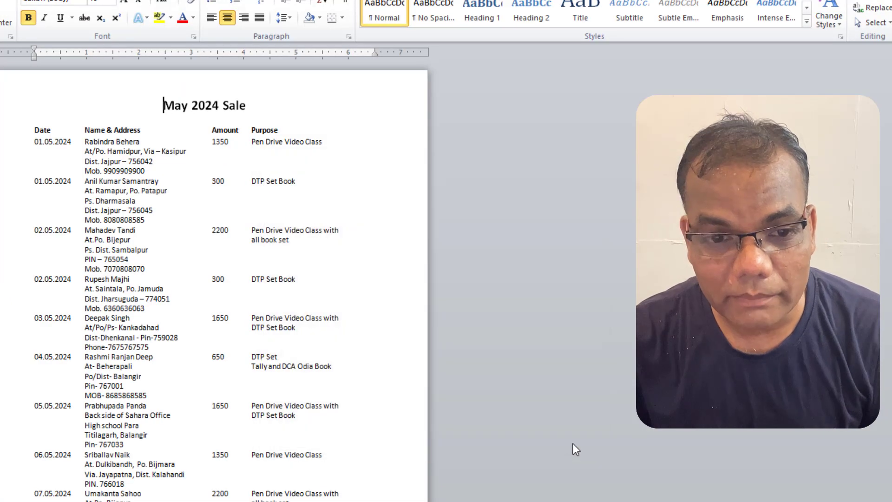
pyautogui.hotkey('alt', 'F4')
pyautogui.doubleClick(142, 124)
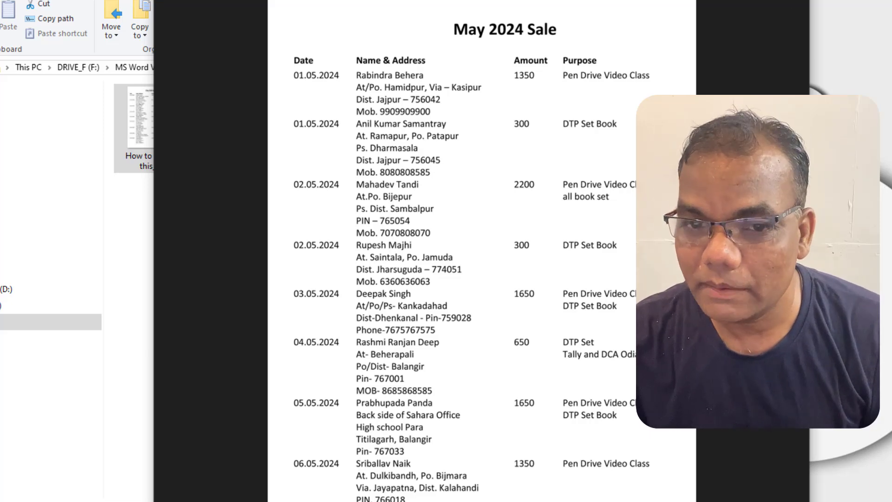
pyautogui.press('Escape')
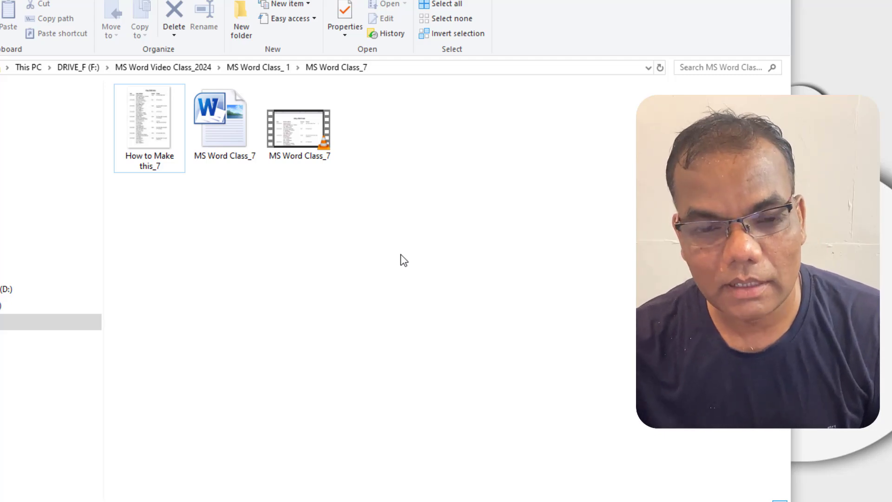
# Reopen the MS Word Class_7 document and inspect its title, Date, Name & Address cells.
pyautogui.doubleClick(149, 123)
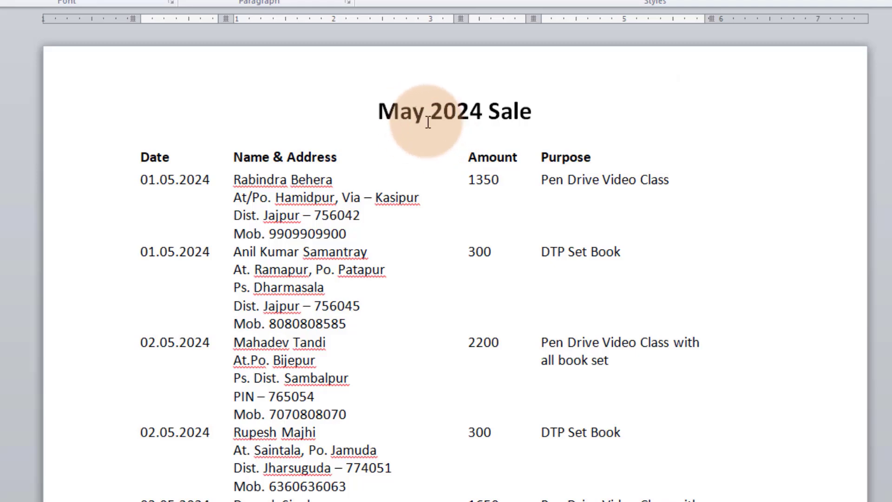
pyautogui.click(379, 111)
pyautogui.click(530, 110)
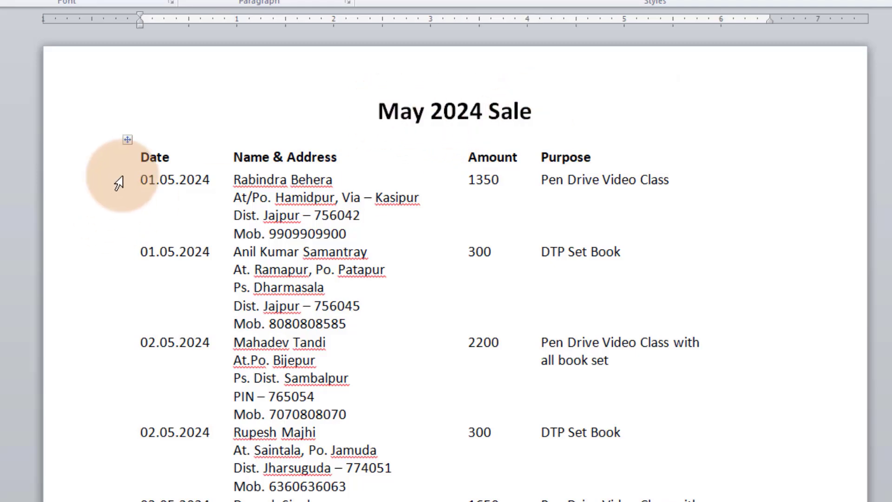
pyautogui.click(159, 157)
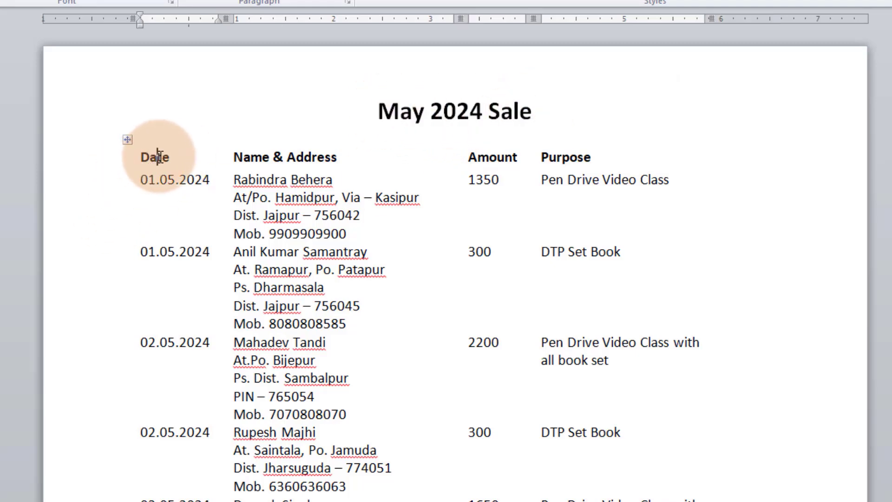
pyautogui.click(328, 156)
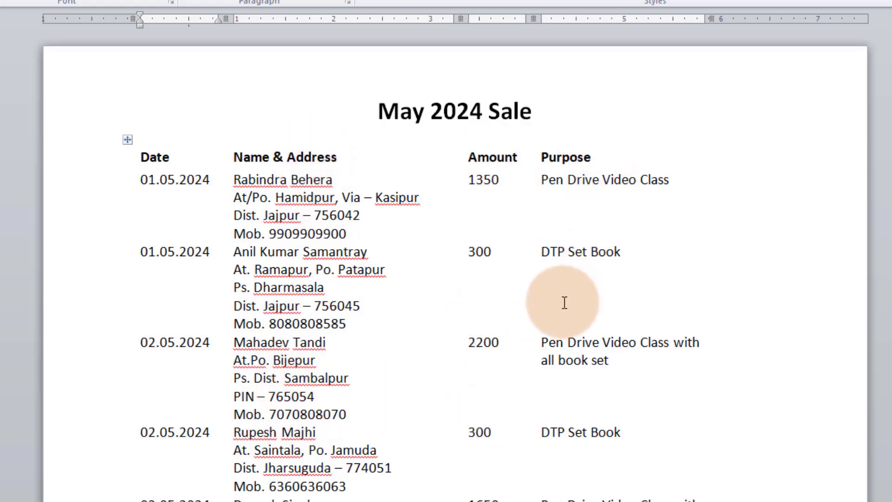
pyautogui.scroll(-2, 186, 395)
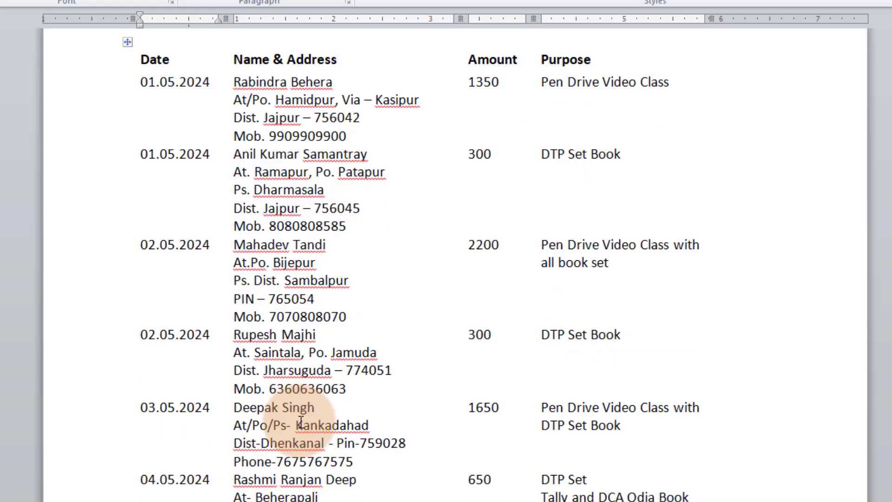
pyautogui.scroll(2, 260, 409)
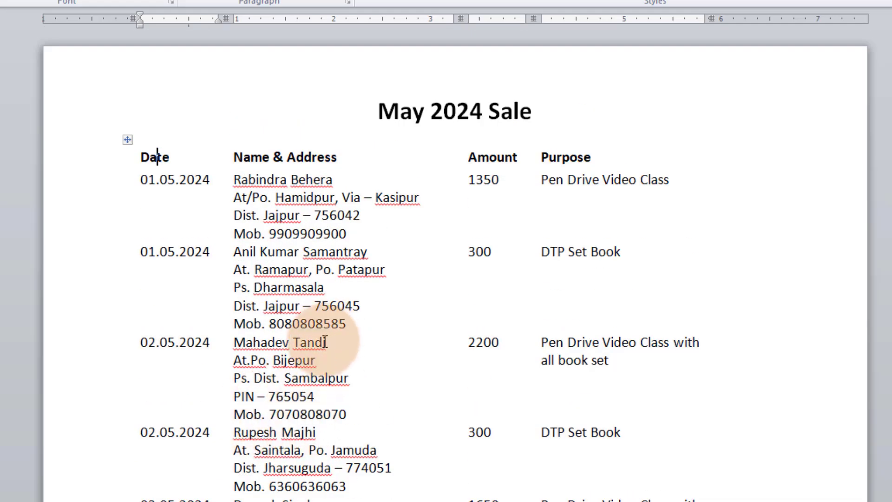
pyautogui.click(294, 199)
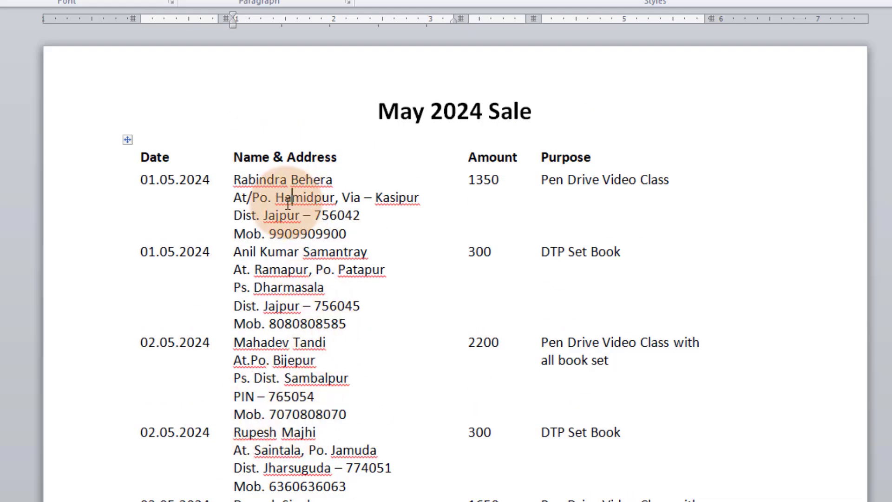
# Select the whole May 2024 Sale table and apply All Borders to its cells.
pyautogui.click(127, 136)
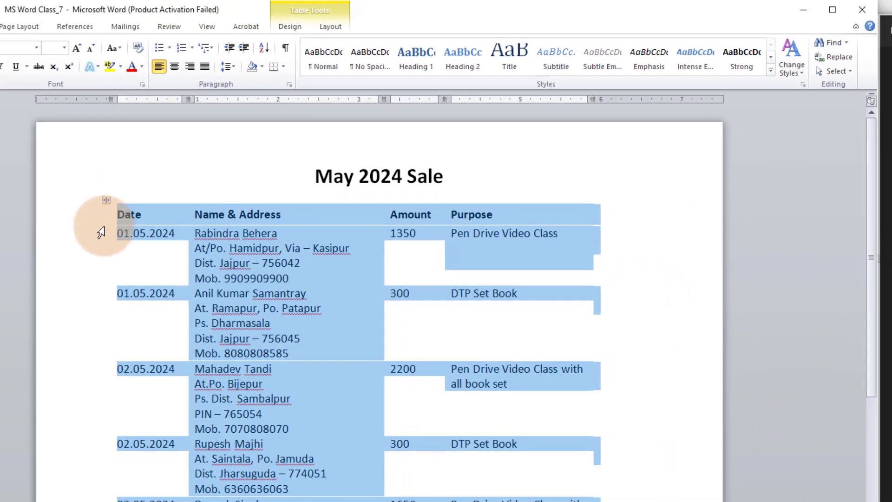
pyautogui.click(285, 66)
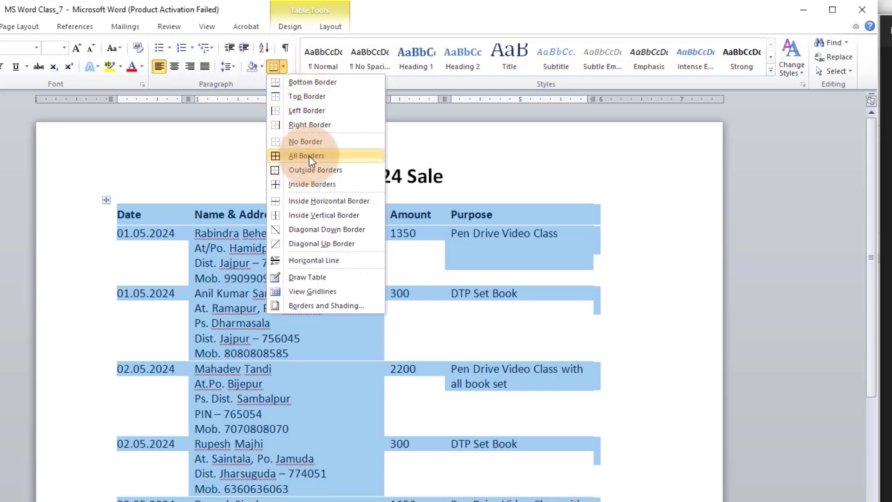
pyautogui.click(309, 155)
pyautogui.click(313, 271)
pyautogui.click(296, 361)
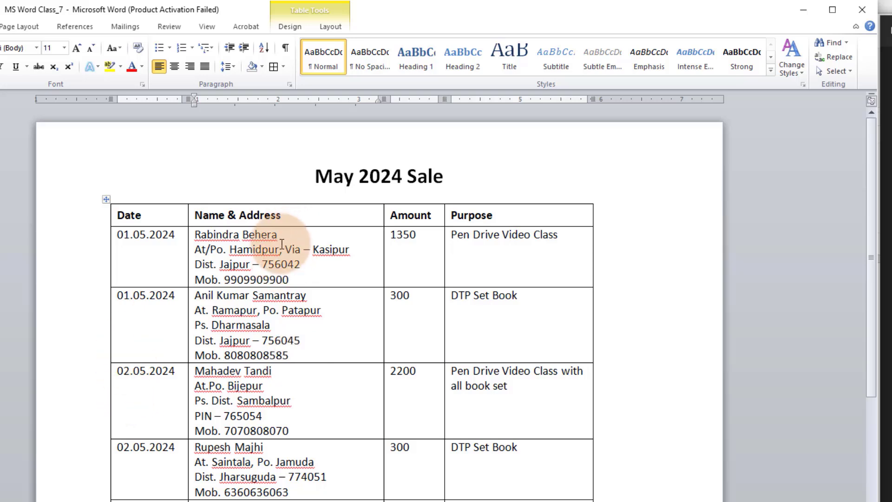
# Start a new blank document with the centred title 'JUNE 2024 Sale'.
pyautogui.hotkey('ctrl', 'n')
pyautogui.write('JUNE 202')
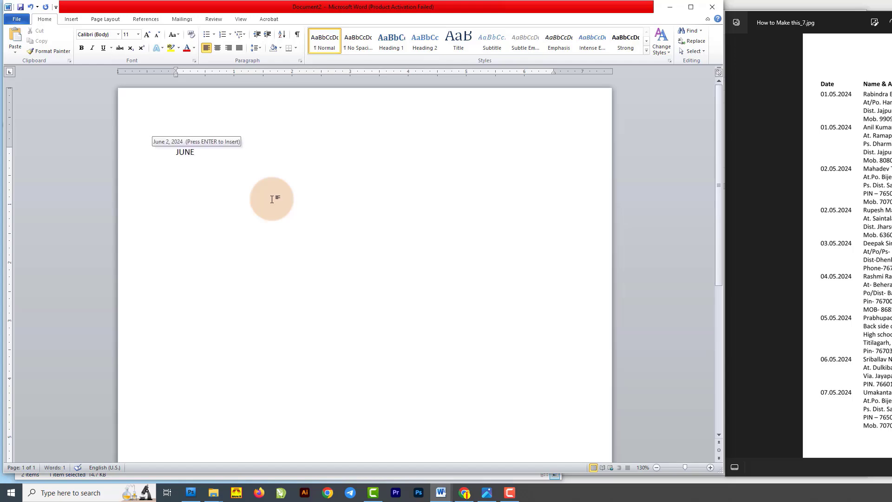
pyautogui.write('4')
pyautogui.write(' S')
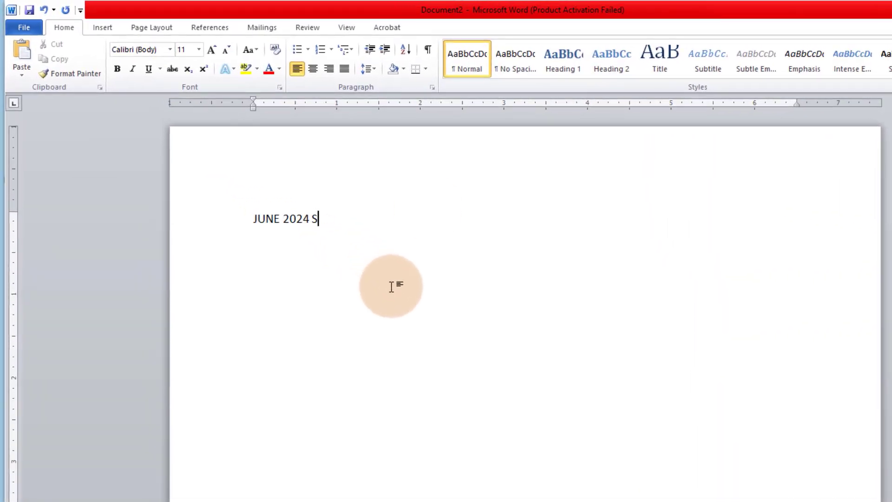
pyautogui.write('ale')
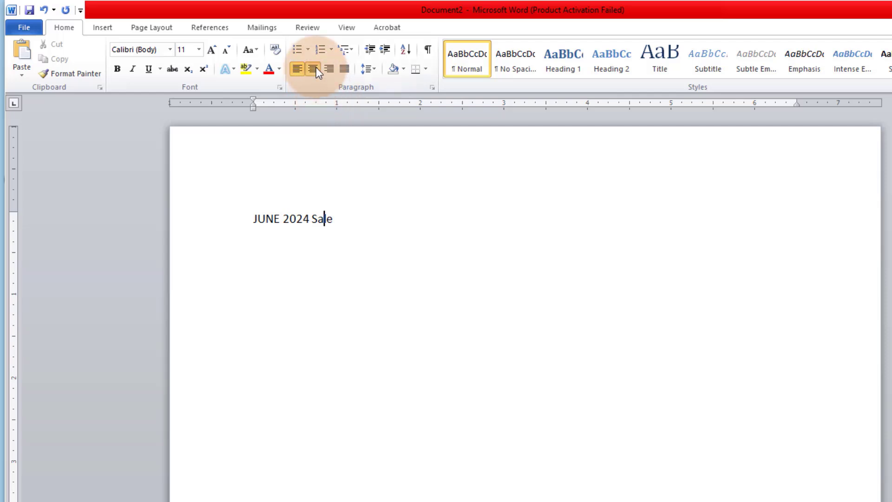
pyautogui.click(316, 69)
# Make the title text bold at font size 22.
pyautogui.click(530, 219)
pyautogui.moveTo(478, 216); pyautogui.dragTo(591, 215)
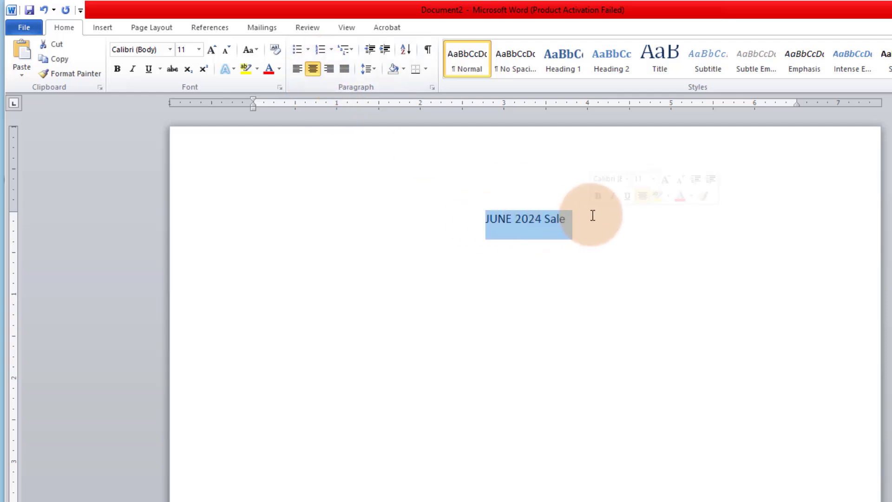
pyautogui.click(199, 50)
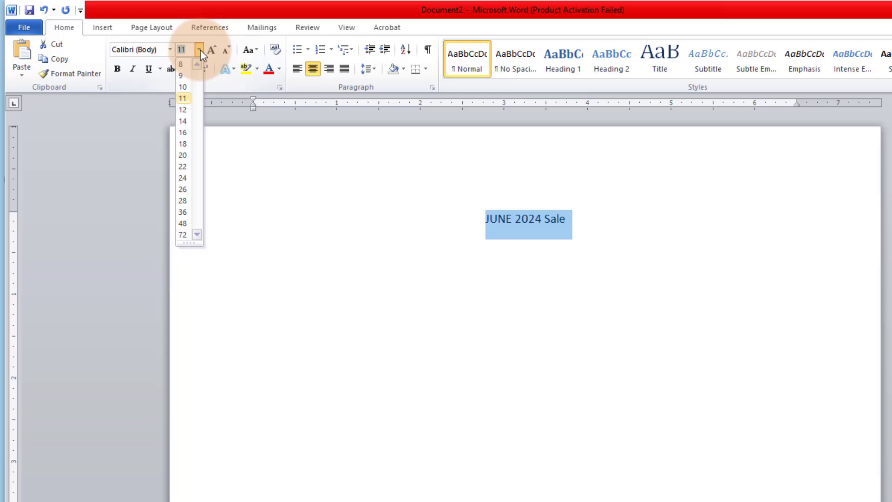
pyautogui.click(182, 167)
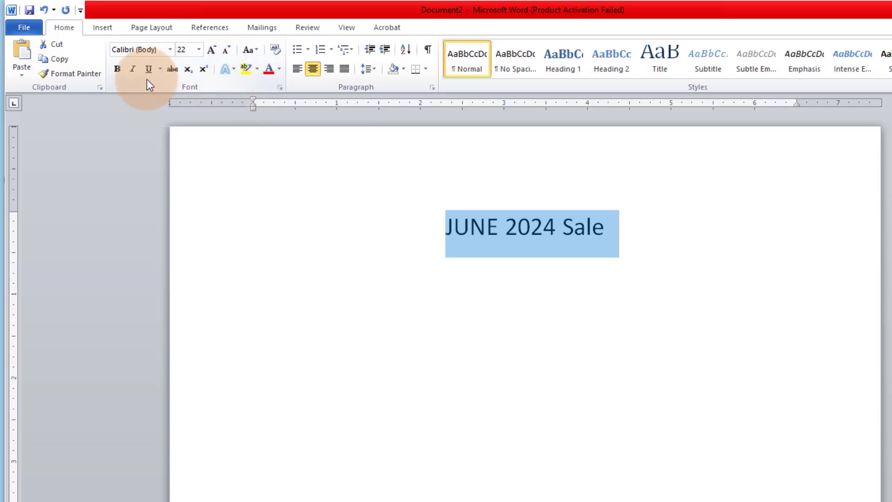
pyautogui.click(117, 69)
pyautogui.click(471, 227)
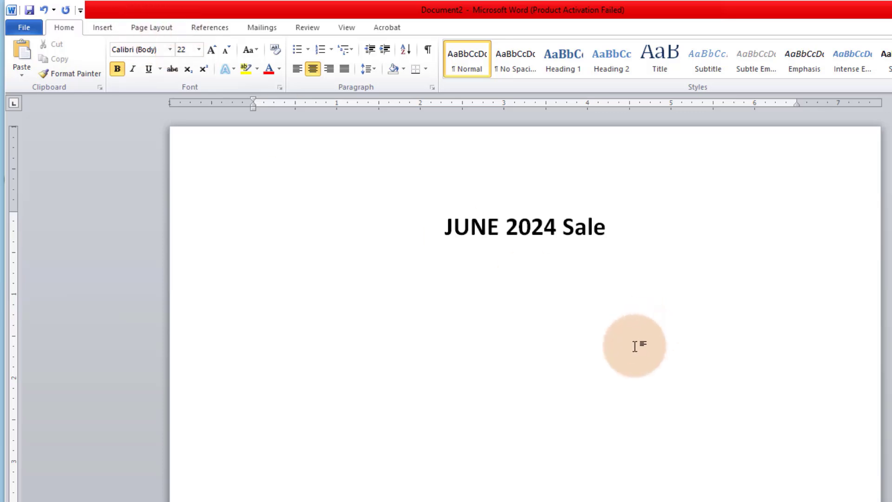
# Insert a one-row, four-column table below the title.
pyautogui.click(102, 28)
pyautogui.click(112, 56)
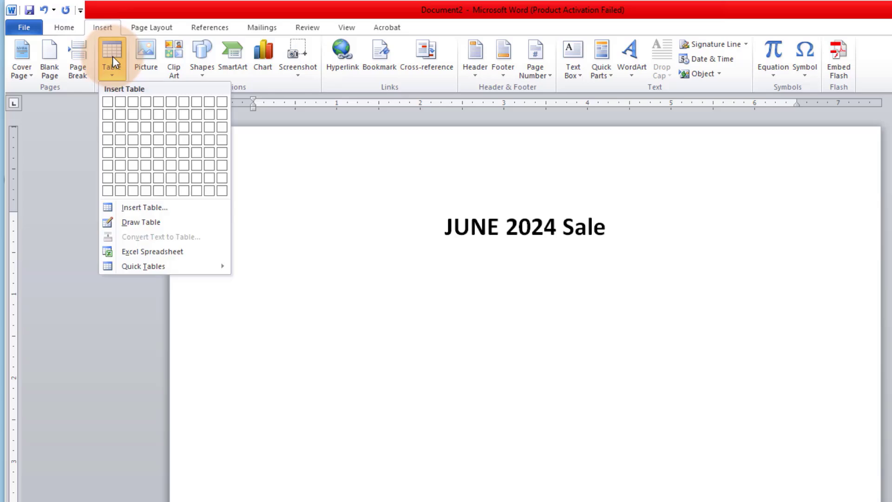
pyautogui.click(146, 104)
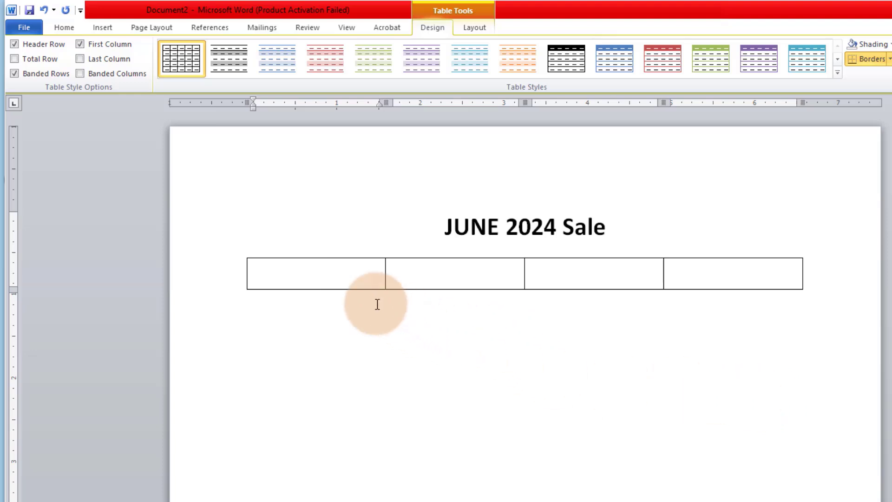
pyautogui.moveTo(524, 273)
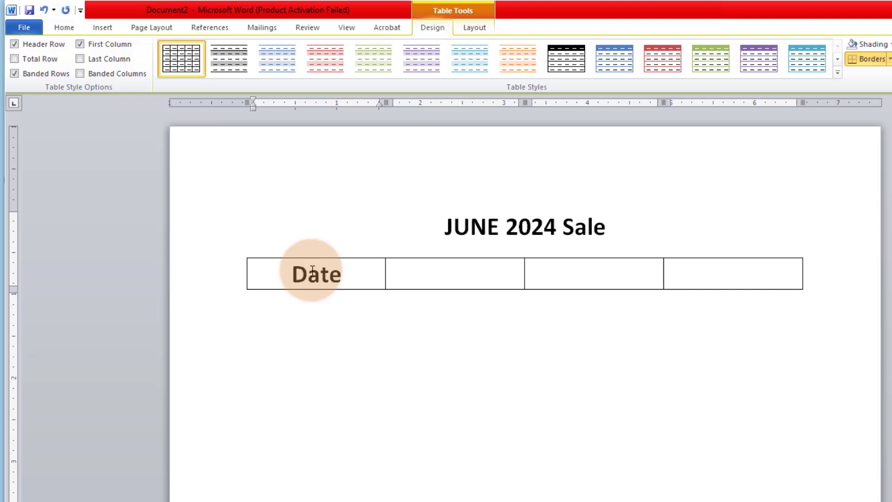
pyautogui.moveTo(295, 273)
pyautogui.write('Date')
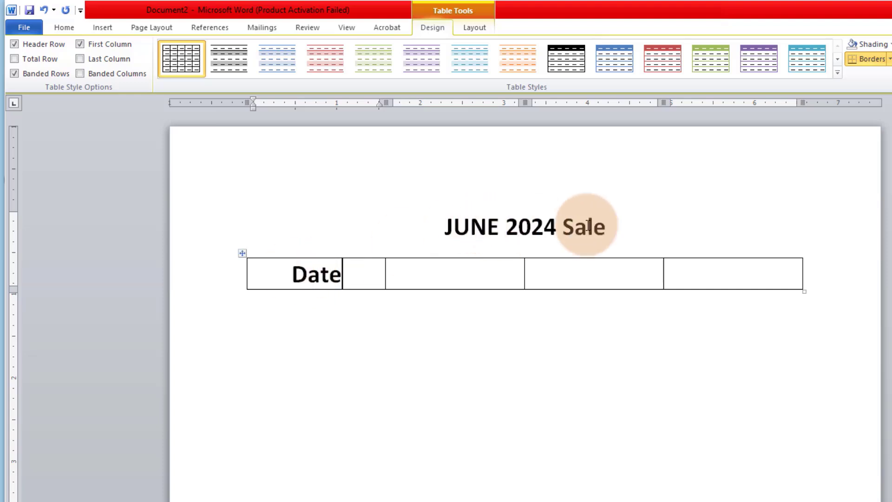
# Select the entire header row of the table and show the Home formatting tools.
pyautogui.click(606, 226)
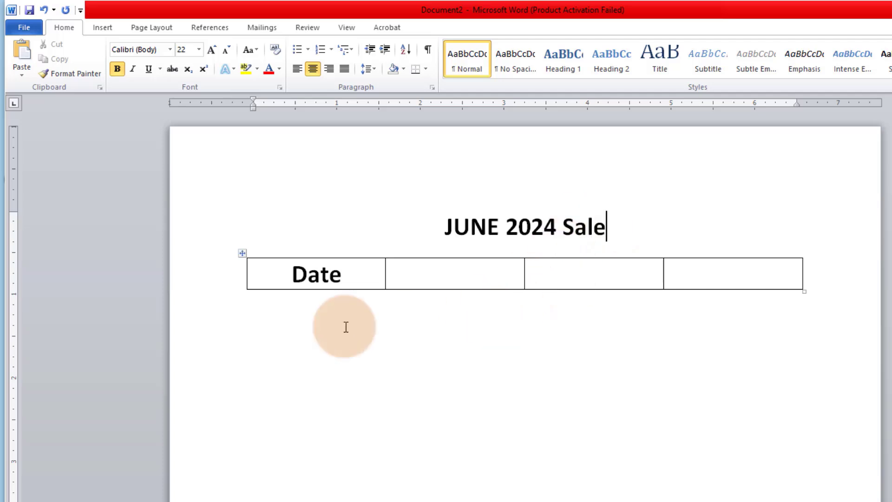
pyautogui.click(282, 271)
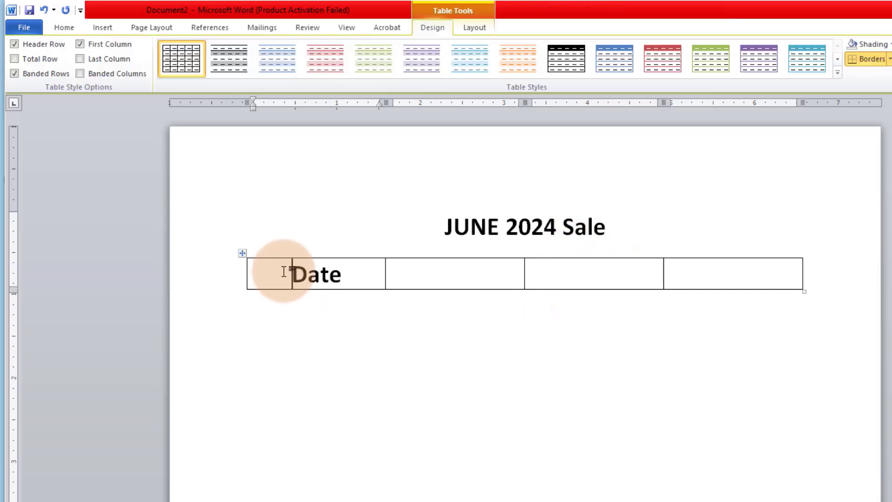
pyautogui.moveTo(284, 271); pyautogui.dragTo(333, 276)
pyautogui.moveTo(656, 282); pyautogui.dragTo(737, 280)
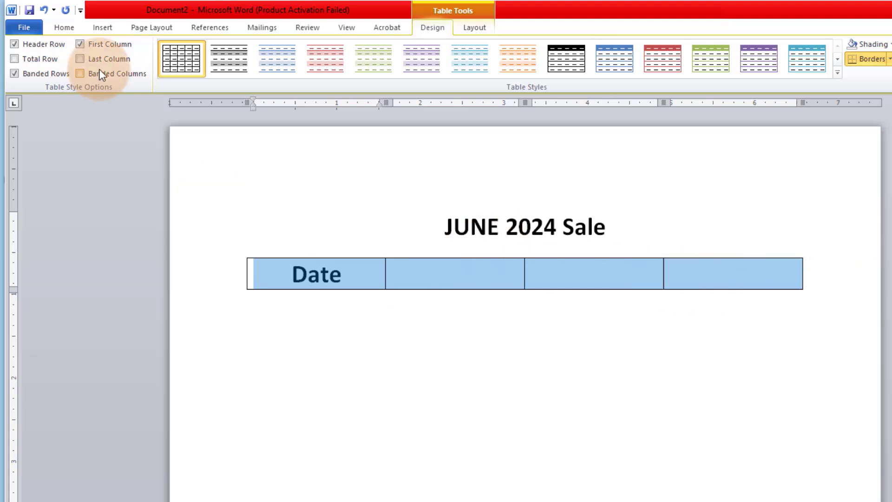
pyautogui.click(62, 28)
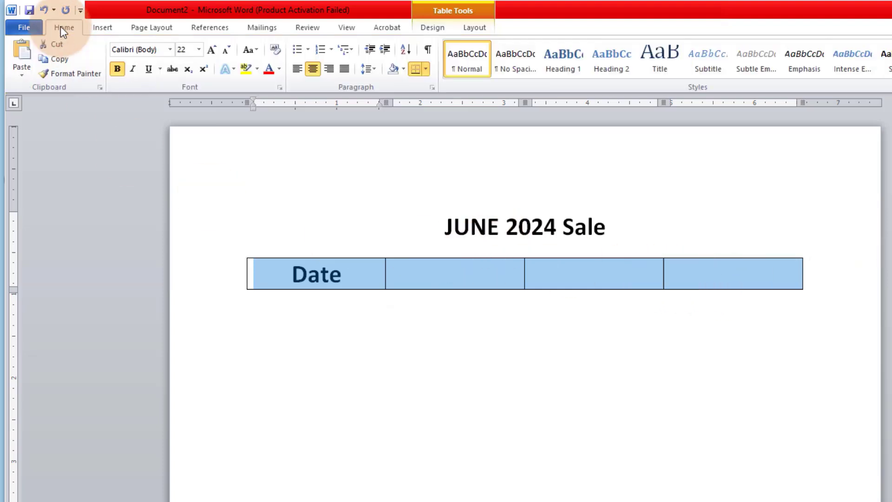
# Set the header row to 14 pt and left-align the Date heading.
pyautogui.click(189, 51)
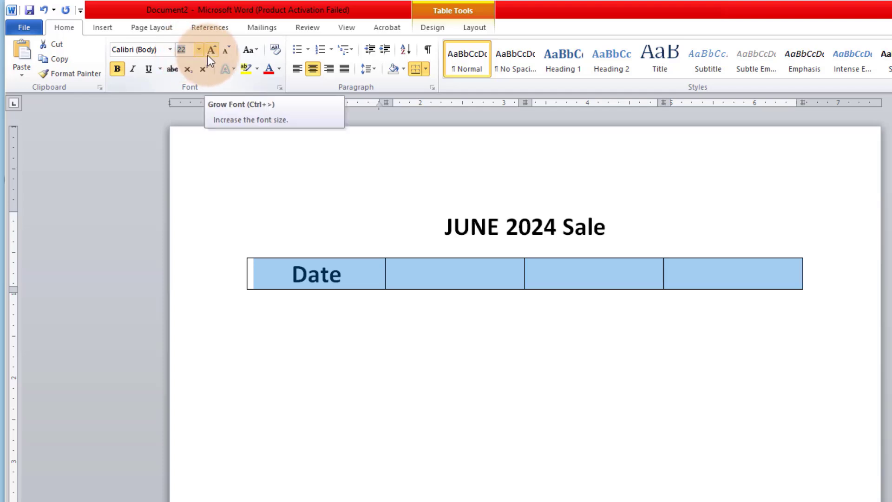
pyautogui.write('14')
pyautogui.press('Return')
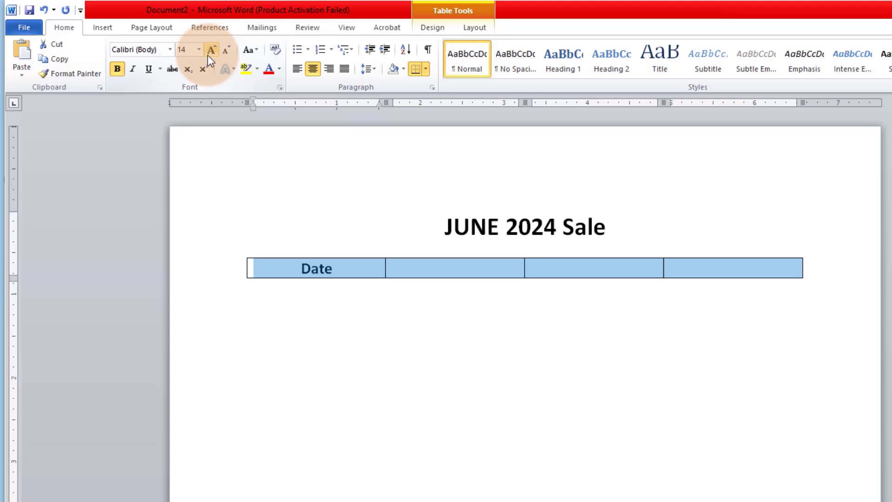
pyautogui.click(352, 271)
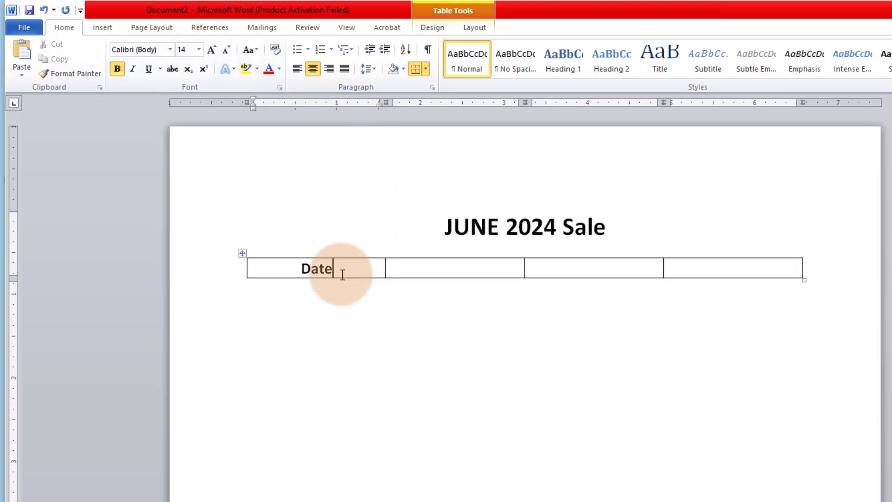
pyautogui.click(300, 268)
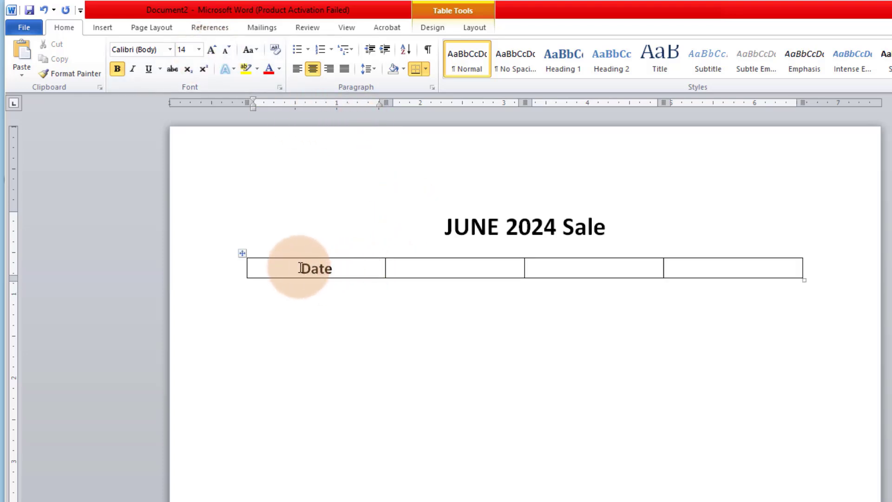
pyautogui.click(298, 69)
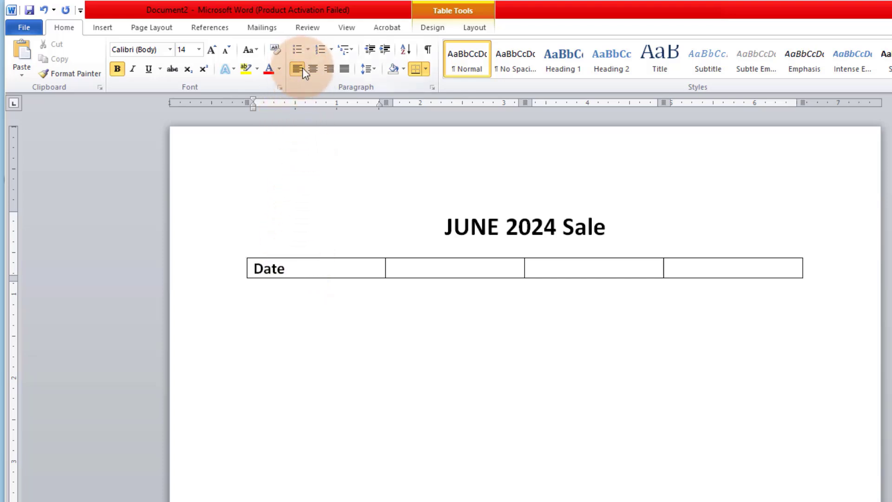
# Type the remaining headers Name & Address, Amount and Purpose into the header cells.
pyautogui.click(333, 265)
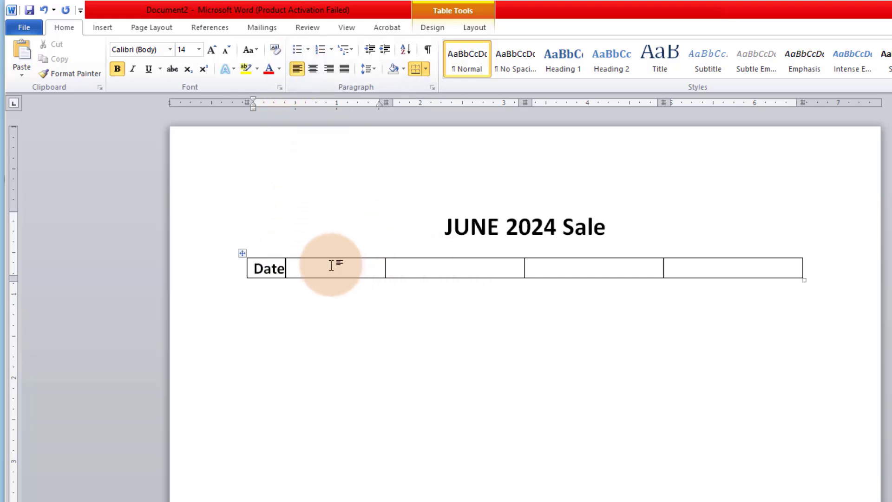
pyautogui.click(451, 270)
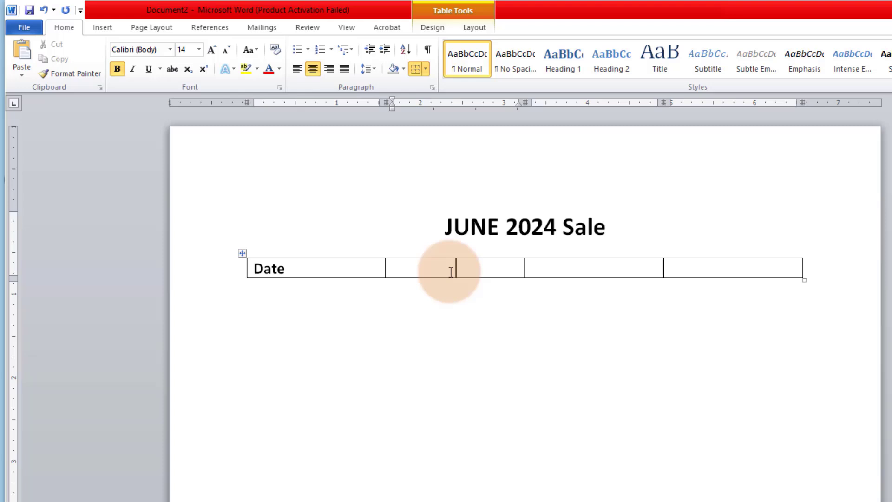
pyautogui.write('Name')
pyautogui.write(' & D')
pyautogui.press('BackSpace')
pyautogui.write('A')
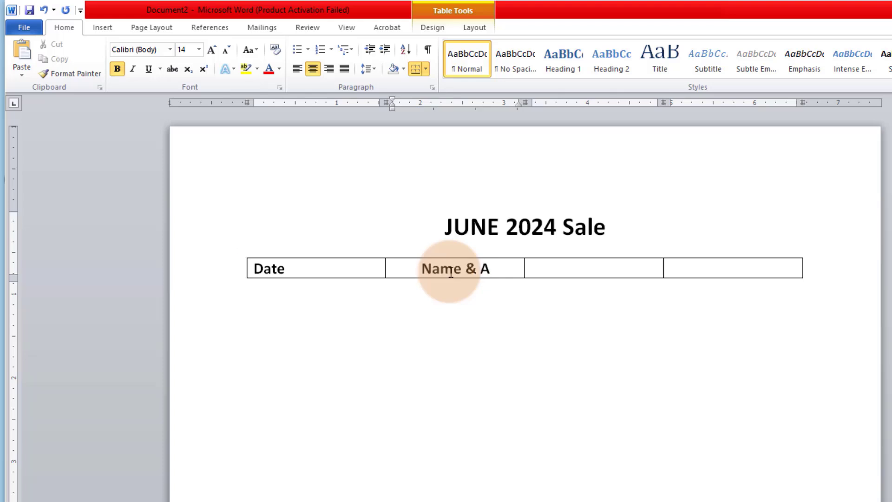
pyautogui.write('ddres')
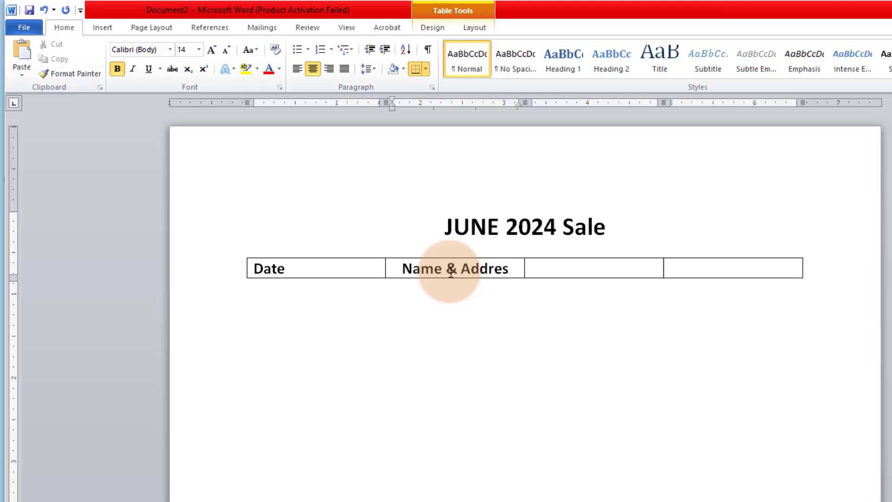
pyautogui.press('Tab')
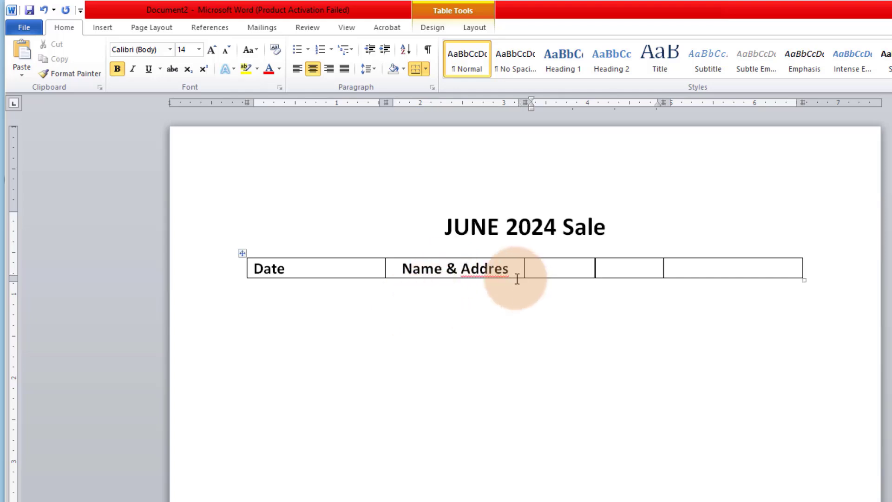
pyautogui.click(514, 273)
pyautogui.write('s')
pyautogui.click(596, 272)
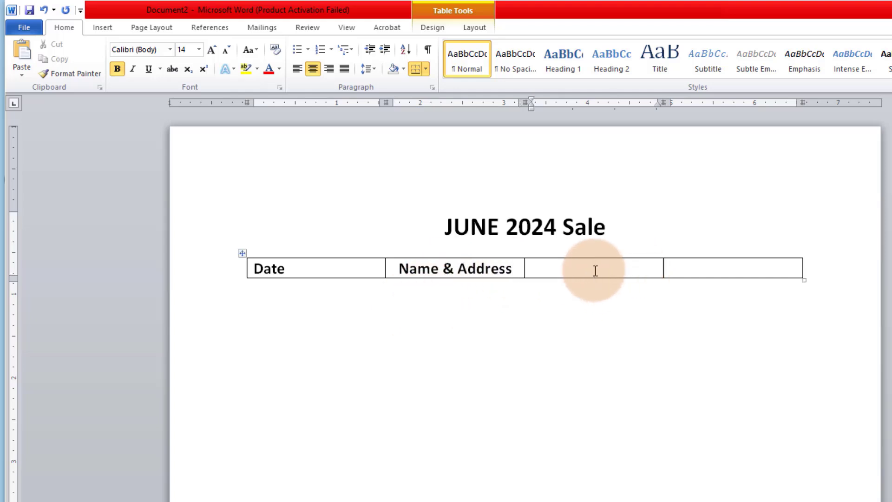
pyautogui.write('A')
pyautogui.write('mount')
pyautogui.press('Tab')
pyautogui.write('P')
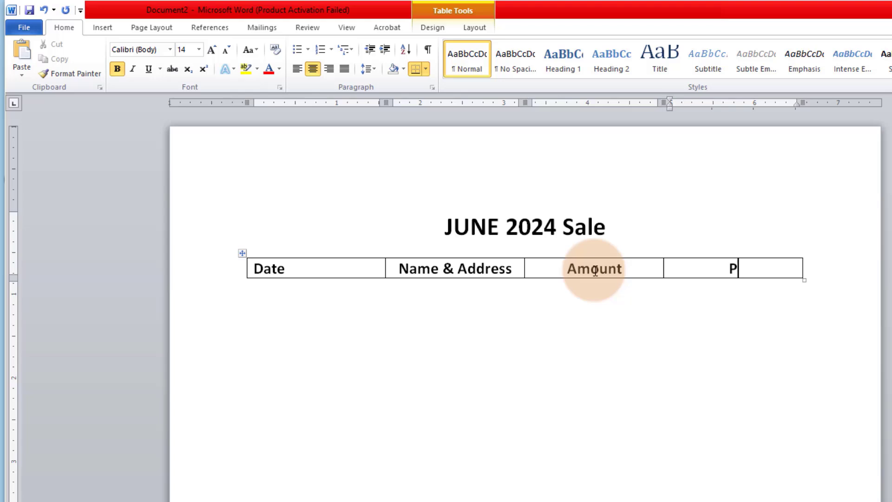
pyautogui.write('urpose')
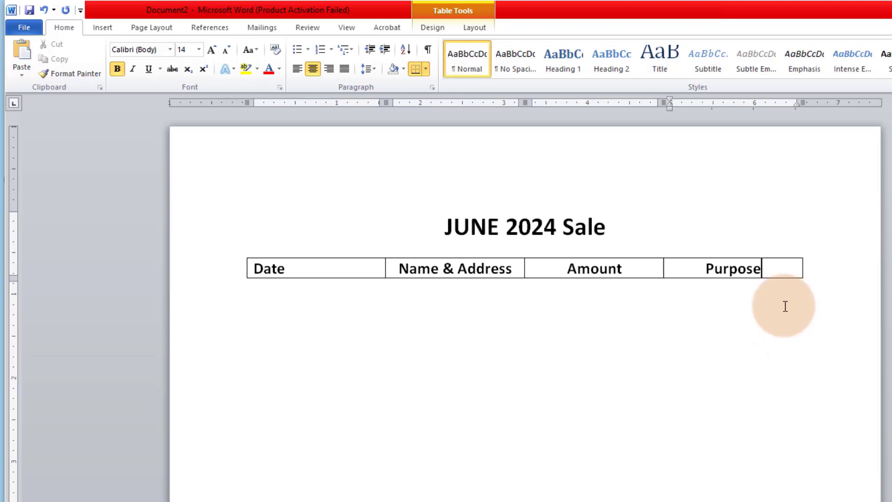
# Append empty rows under the header using Tab, then move into the first Date cell.
pyautogui.press('Tab')
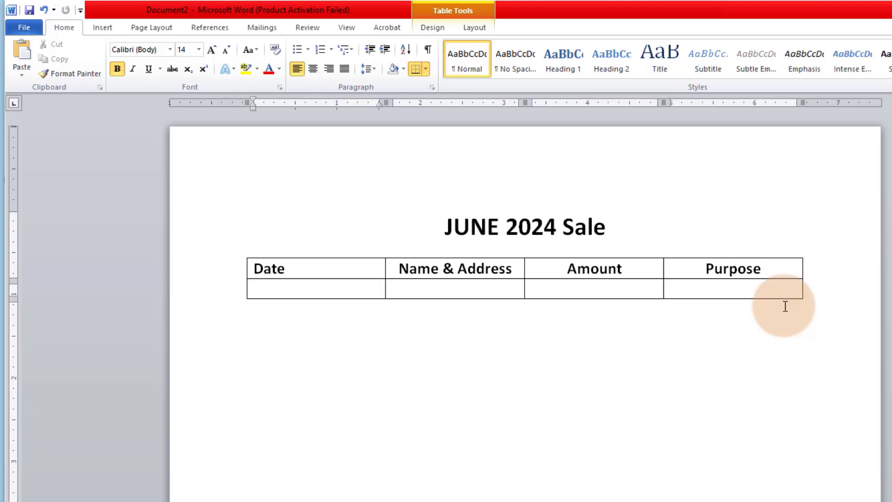
pyautogui.press('Tab')
pyautogui.press('Tab')
pyautogui.press('Tab')
pyautogui.press('Tab')
pyautogui.press('Tab')
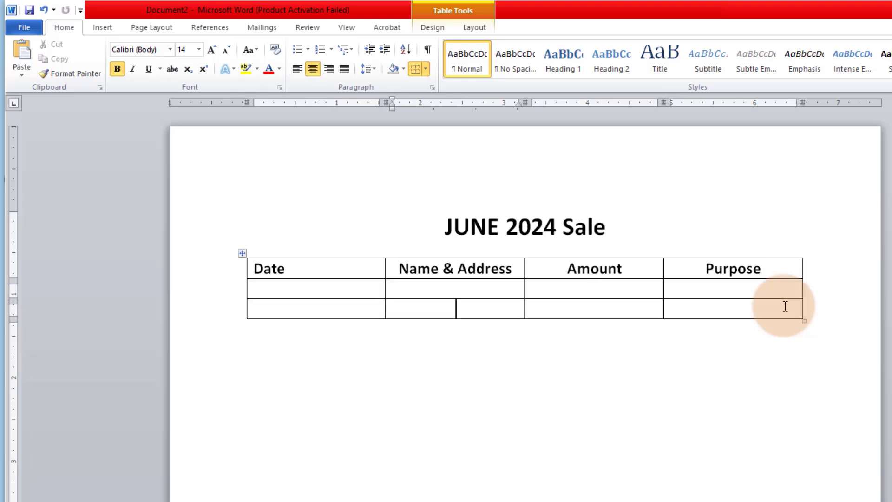
pyautogui.press('Tab')
pyautogui.press('Tab')
pyautogui.press('Tab')
pyautogui.press('Tab')
pyautogui.press('Tab')
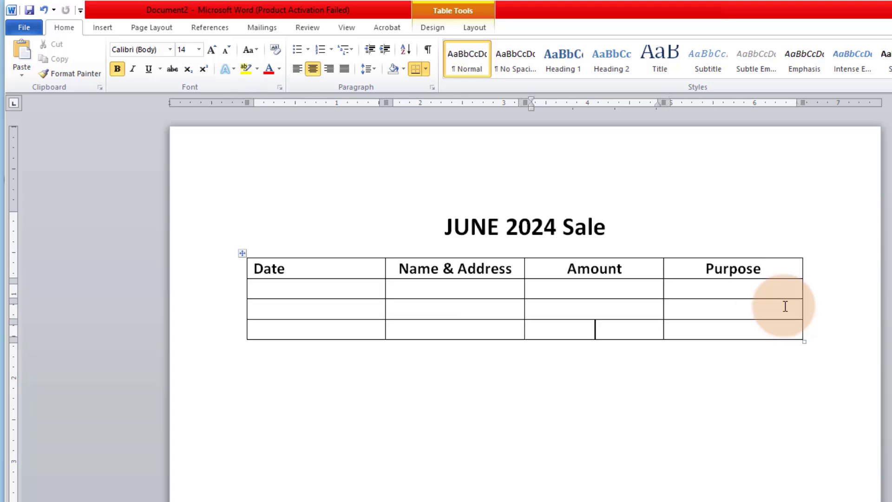
pyautogui.press('Tab')
pyautogui.press('Tab')
pyautogui.press('Tab')
pyautogui.press('Tab')
pyautogui.press('Tab')
pyautogui.press('Tab')
pyautogui.press('Tab')
pyautogui.press('Tab')
pyautogui.press('Tab')
pyautogui.press('Tab')
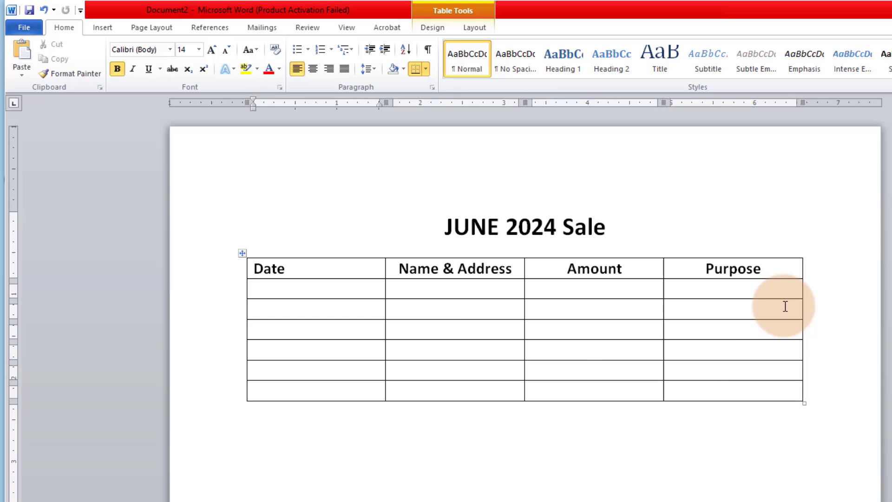
pyautogui.press('Tab')
pyautogui.press('Tab')
pyautogui.press('Tab')
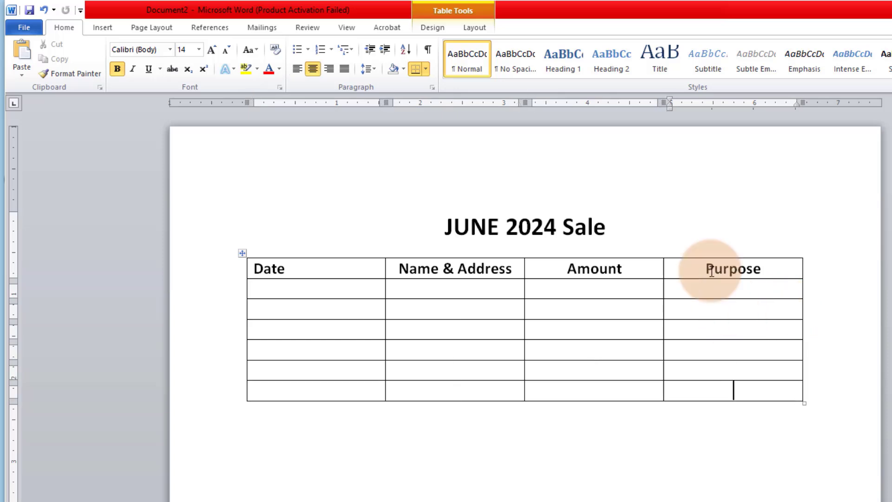
pyautogui.click(292, 289)
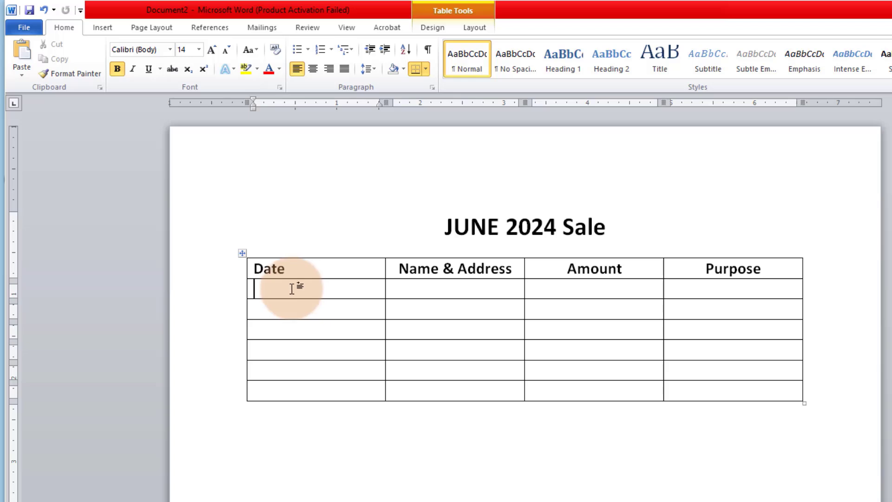
# Enter the date 0.06.2024 and the customer's name in the first entry row.
pyautogui.write('0.06.2024')
pyautogui.press('Tab')
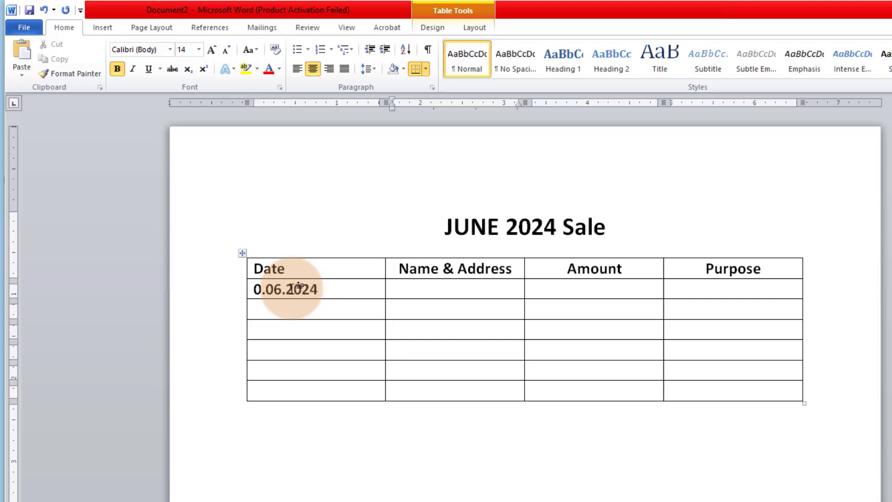
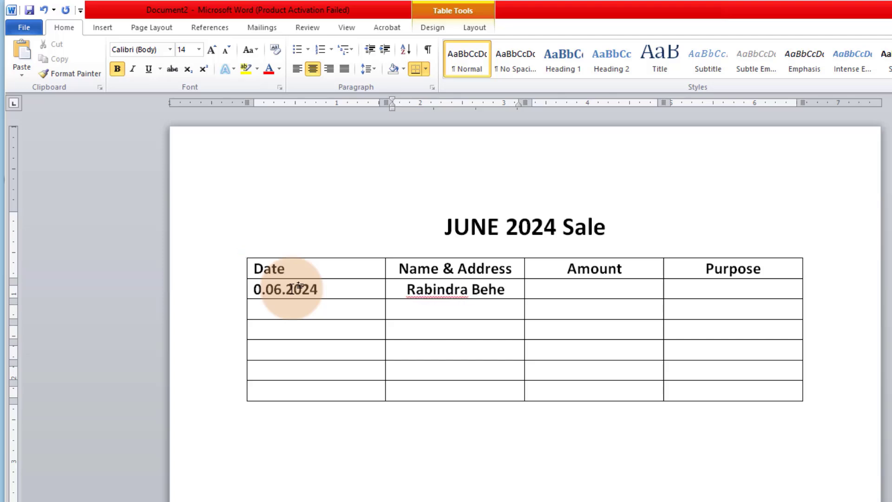
pyautogui.press('Return')
pyautogui.moveTo(454, 299)
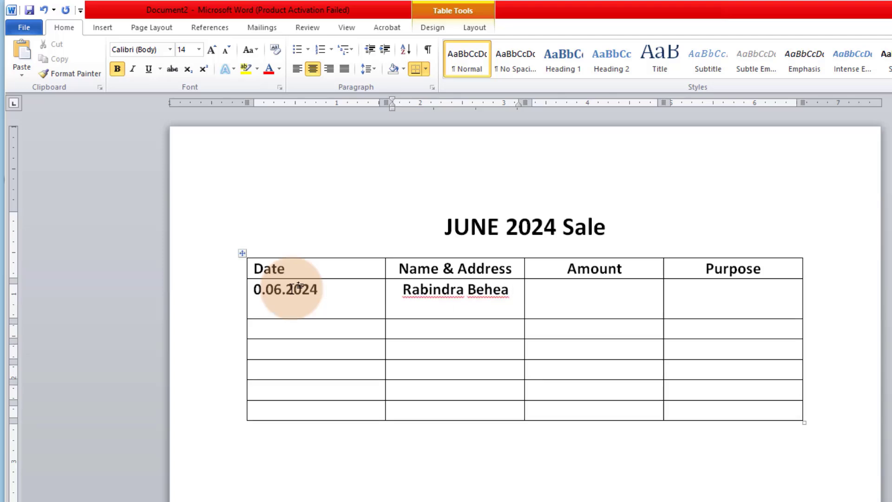
pyautogui.write('A')
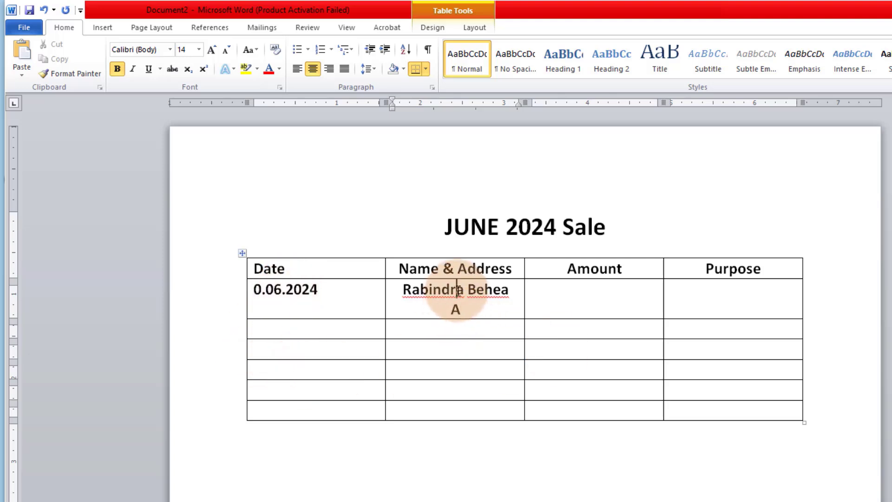
# Left-align the Name & Address column and add the customer's post-office and village address line.
pyautogui.moveTo(430, 291); pyautogui.dragTo(472, 404)
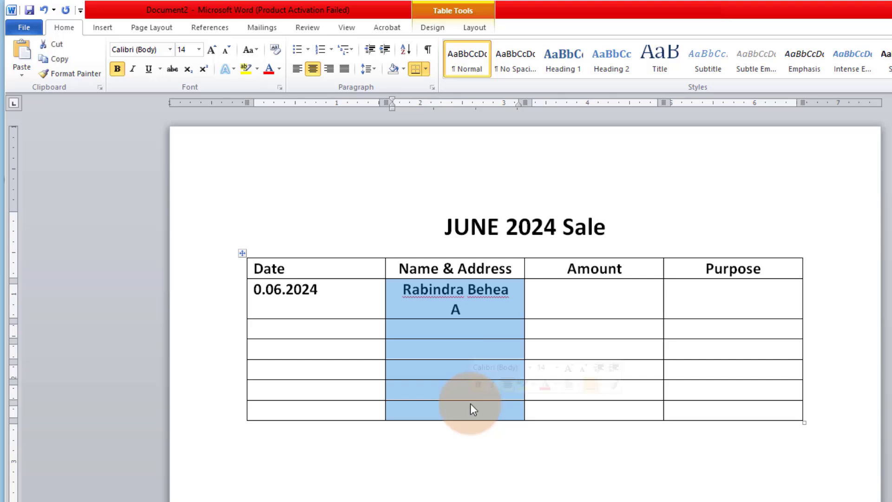
pyautogui.click(298, 69)
pyautogui.click(416, 307)
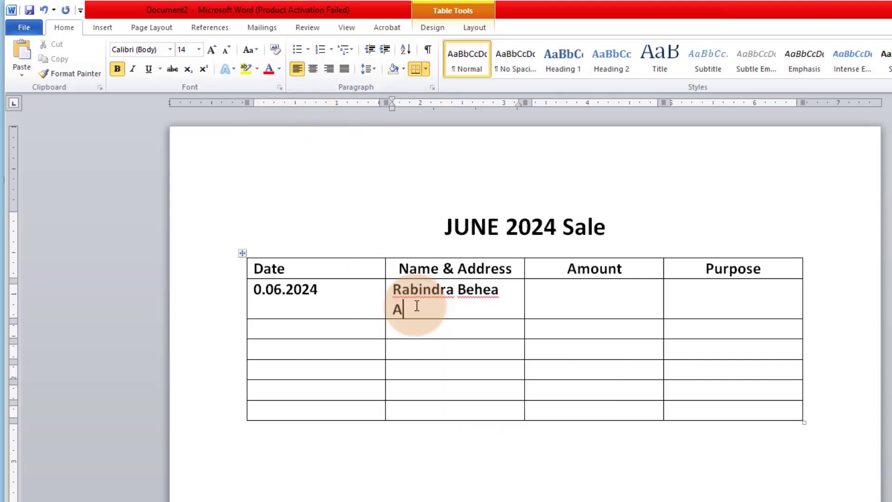
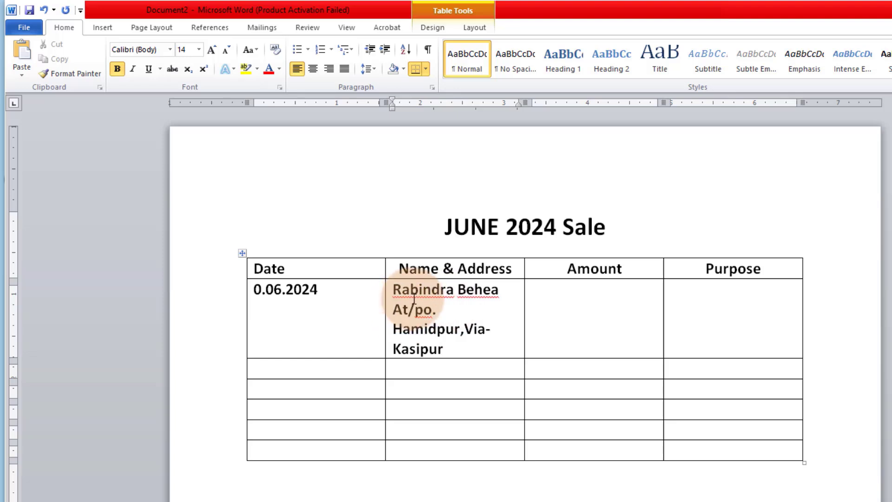
pyautogui.click(338, 282)
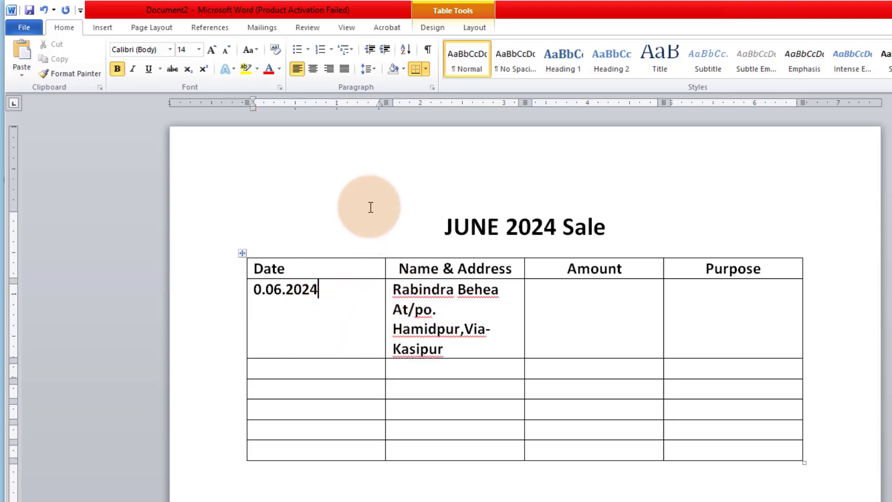
# Drag the ruler column markers to shrink Date and Amount and widen Name & Address.
pyautogui.moveTo(384, 102); pyautogui.dragTo(325, 102)
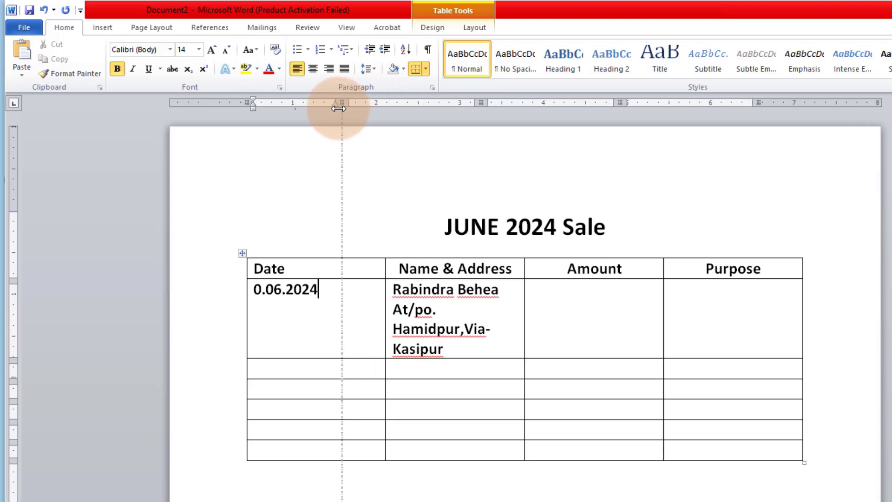
pyautogui.click(428, 340)
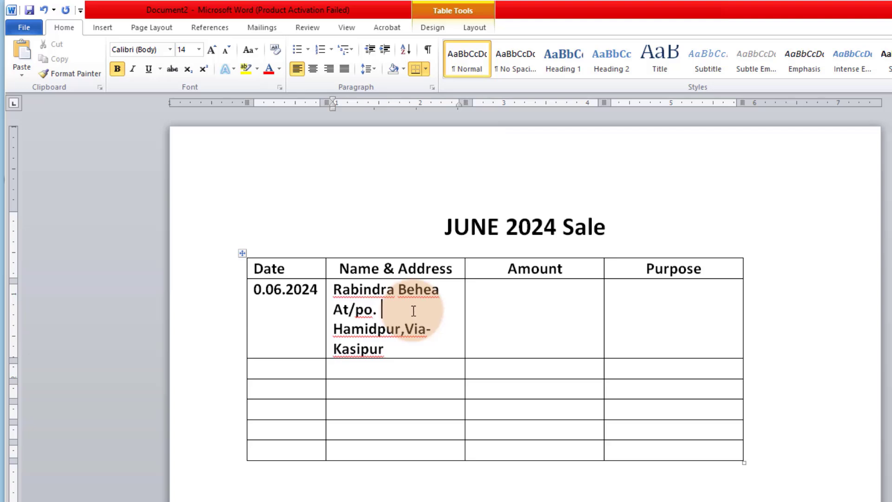
pyautogui.moveTo(465, 103); pyautogui.dragTo(566, 102)
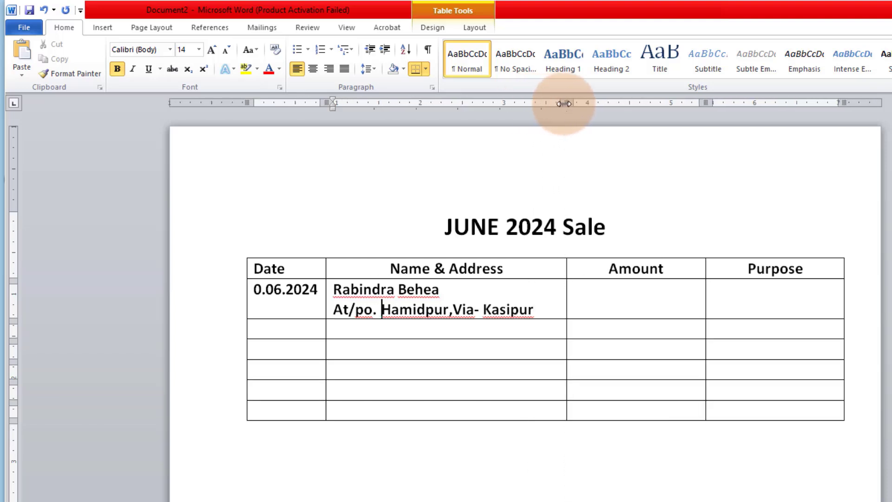
pyautogui.moveTo(692, 102); pyautogui.dragTo(651, 114)
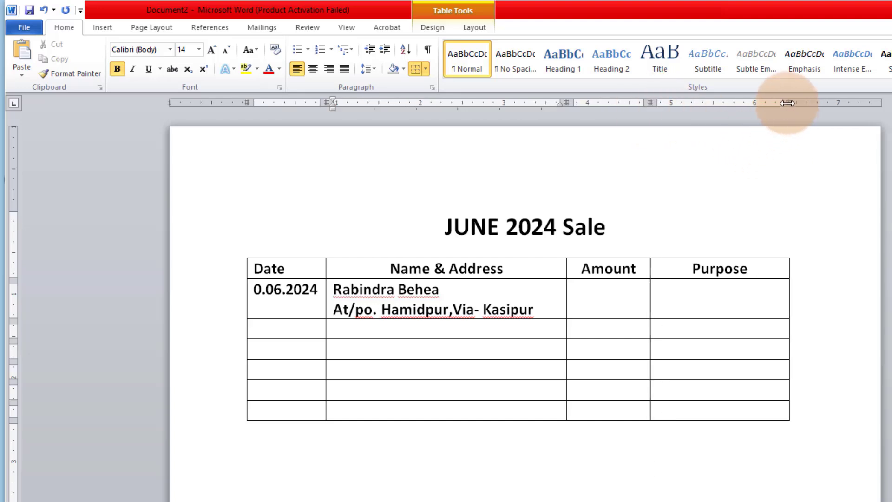
pyautogui.moveTo(591, 285)
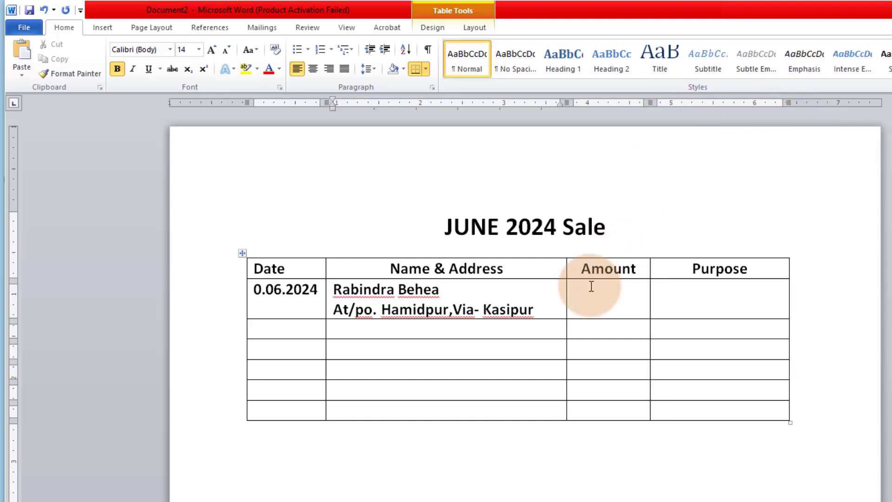
pyautogui.click(255, 289)
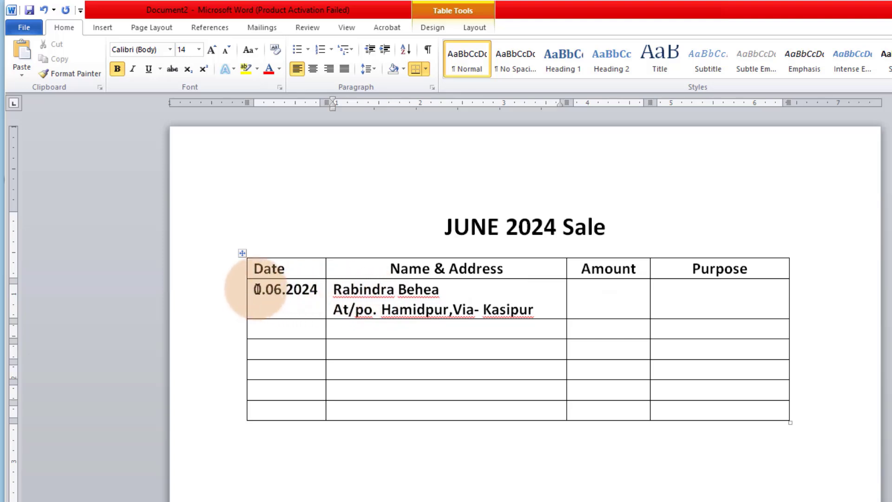
# Remove the bold formatting from the table entries.
pyautogui.keyDown('shift'); pyautogui.click(754, 413); pyautogui.keyUp('shift')
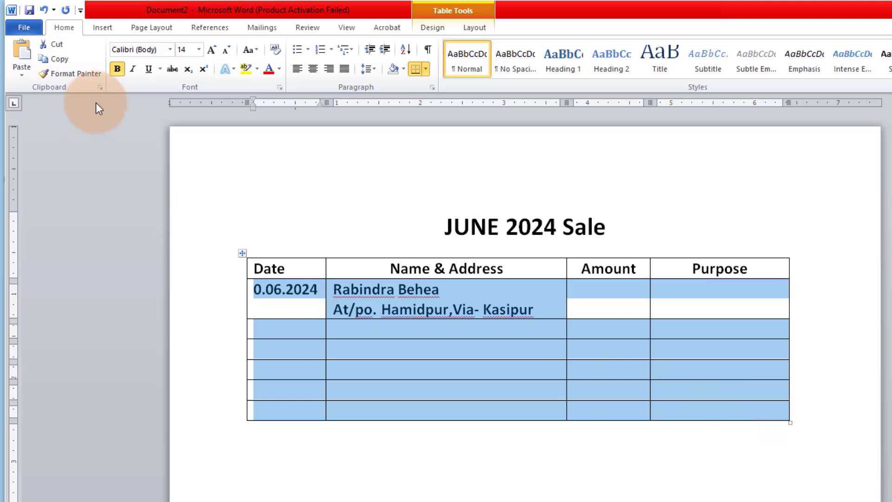
pyautogui.click(118, 69)
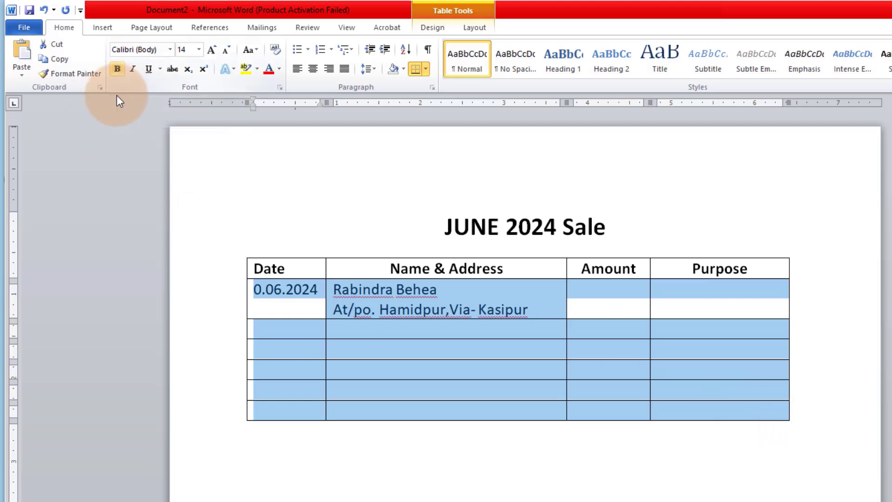
pyautogui.click(472, 306)
# Add 'Dist. Jaur - 756042' and a mobile number line under the address.
pyautogui.click(547, 305)
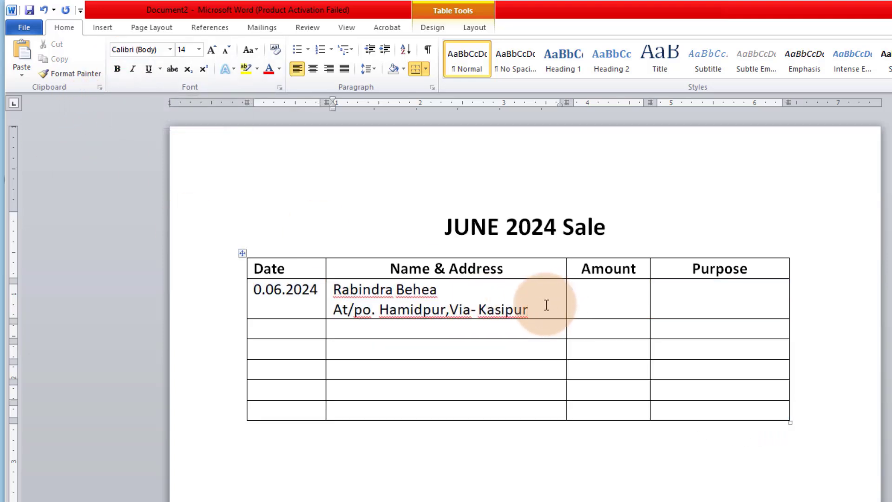
pyautogui.press('Return')
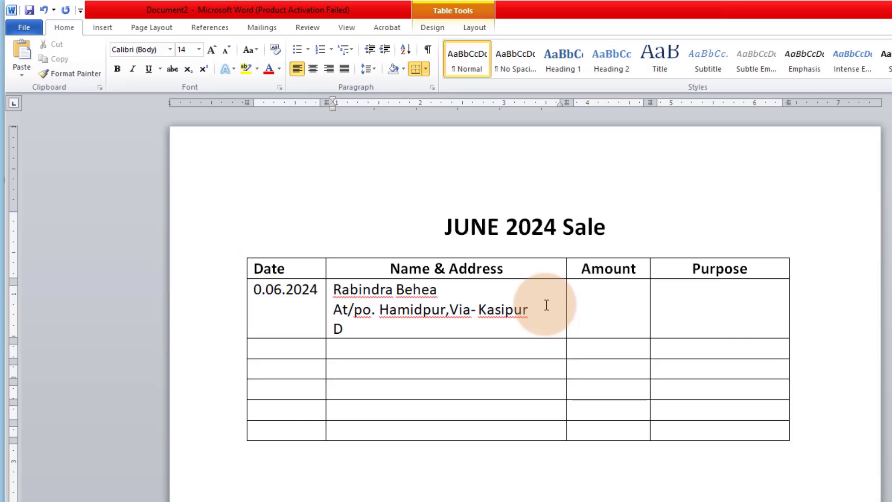
pyautogui.press('Return')
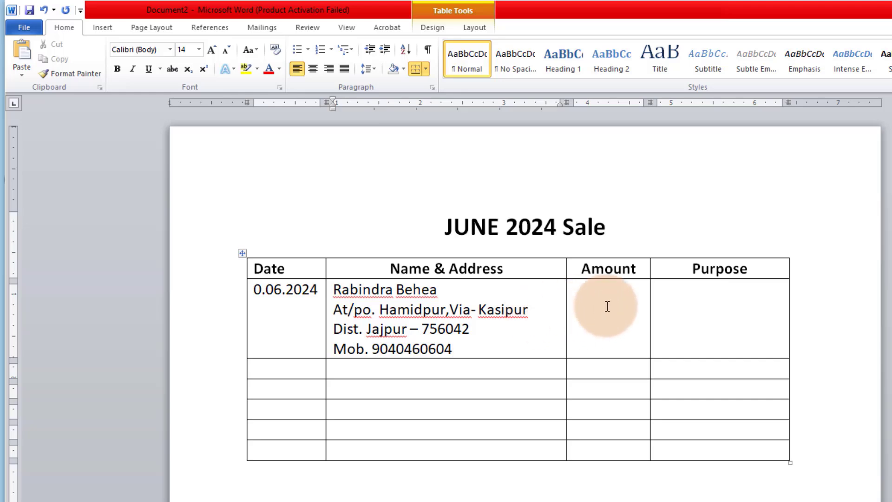
# Enter amount 1350 and left-aligned purpose 'Pen Drive Video Class'.
pyautogui.click(606, 319)
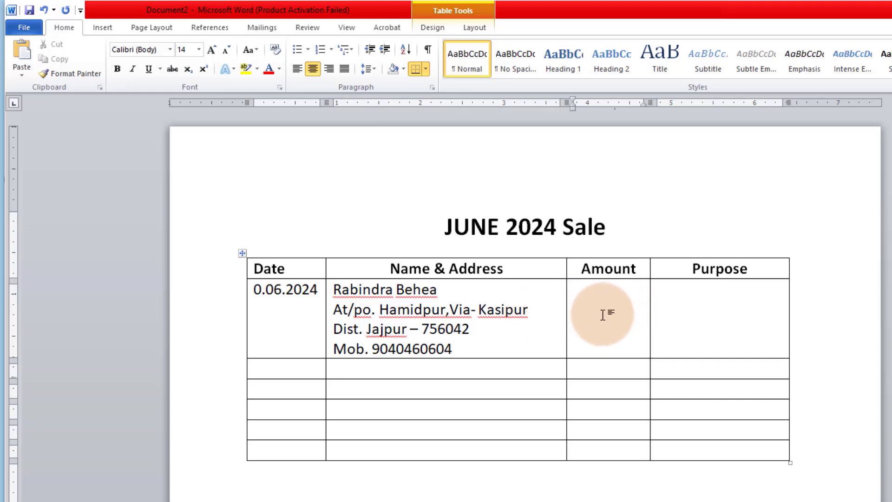
pyautogui.write('1350')
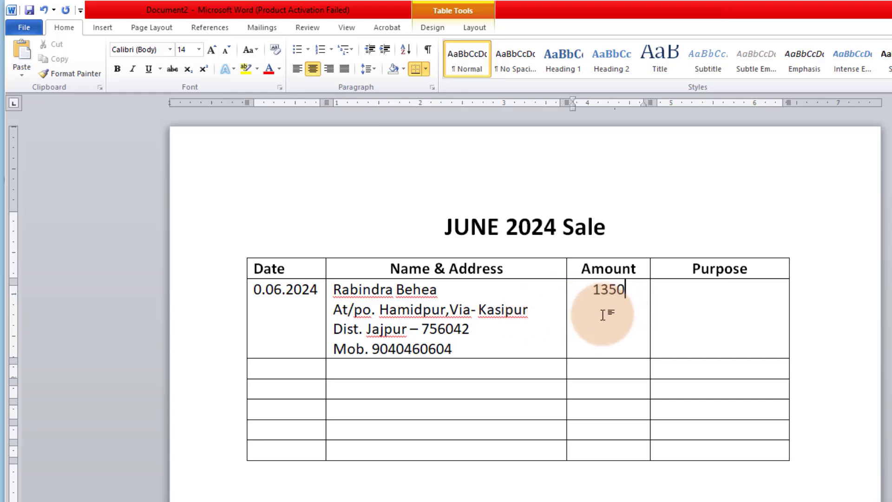
pyautogui.press('Tab')
pyautogui.write('P')
pyautogui.write('en Drive Video Class')
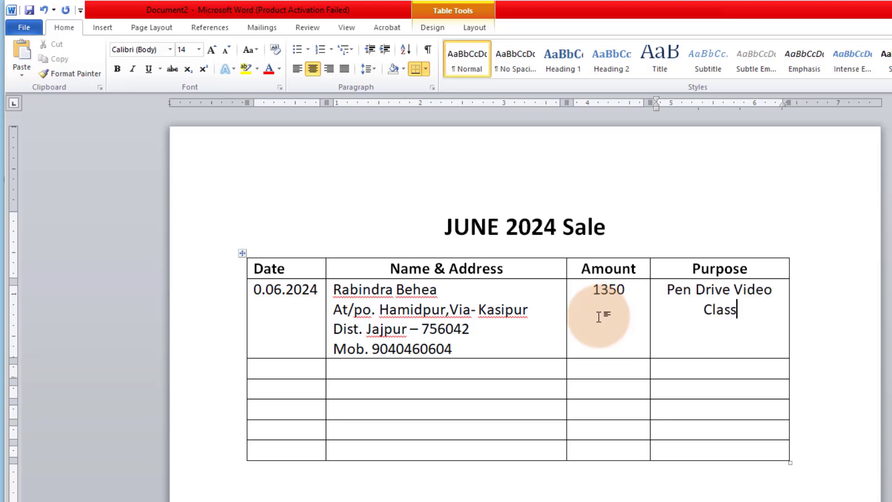
pyautogui.hotkey('ctrl', 'l')
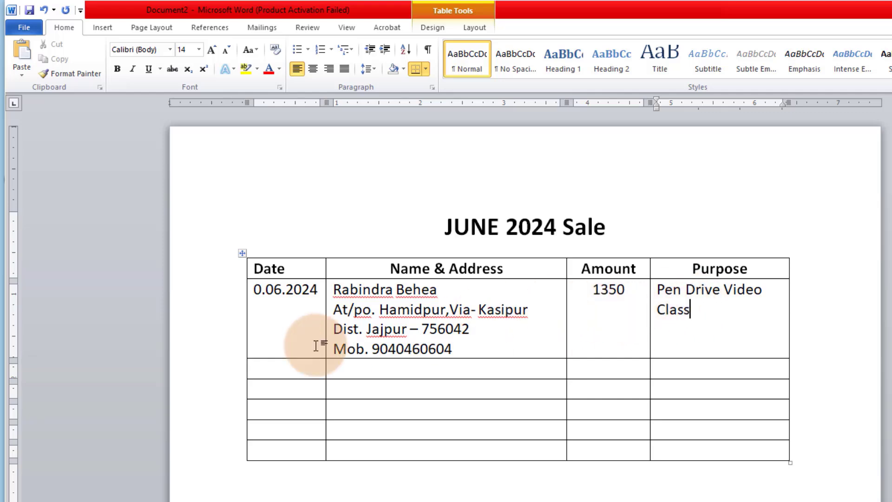
# Correct the entry's date to 01.06.2024.
pyautogui.click(283, 374)
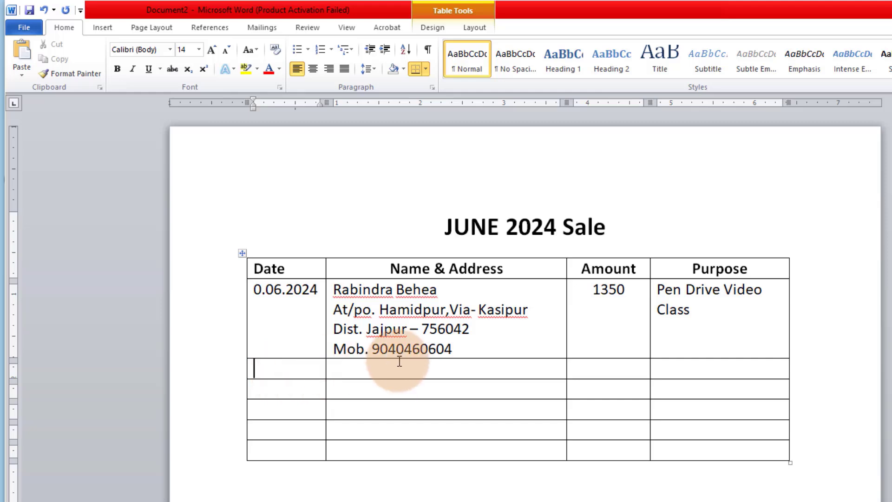
pyautogui.click(261, 289)
pyautogui.write('1')
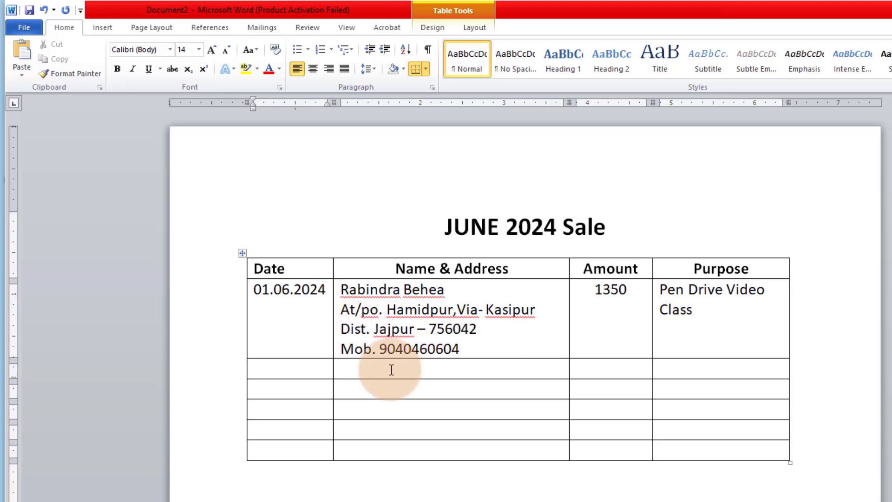
pyautogui.click(294, 370)
pyautogui.click(481, 327)
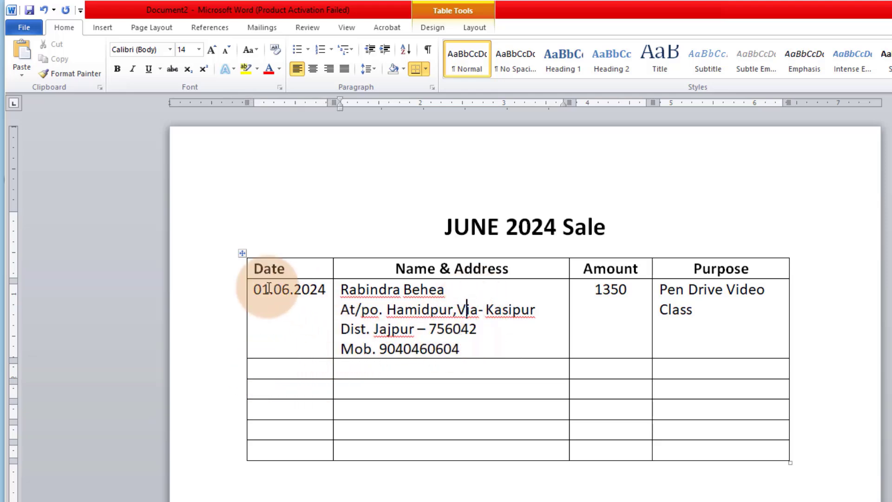
pyautogui.click(242, 253)
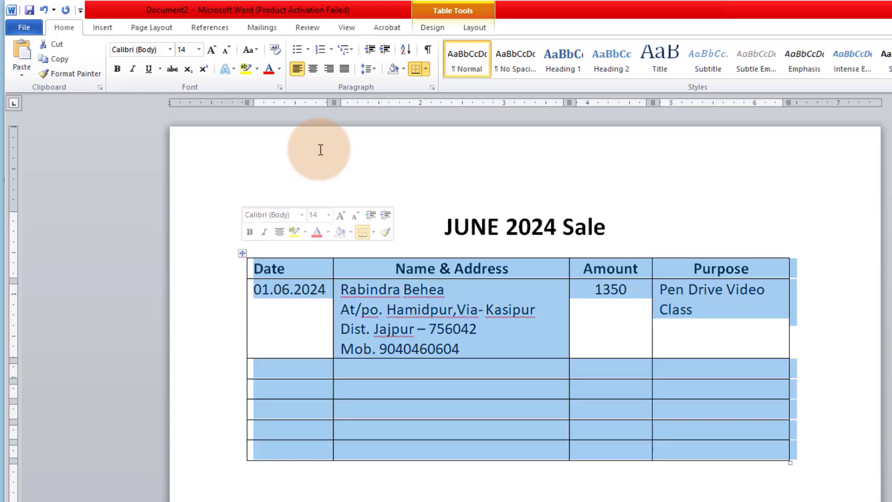
# Apply No Border to the table and add a blank line below the Purpose heading.
pyautogui.click(426, 70)
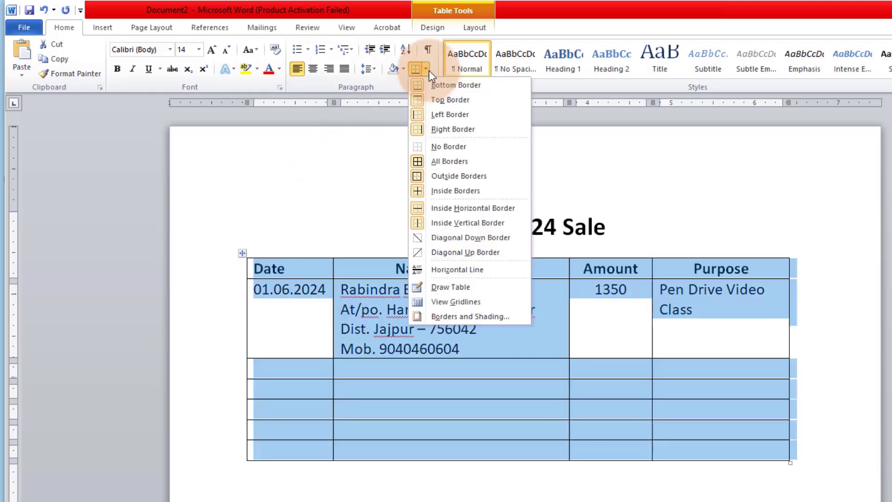
pyautogui.click(442, 149)
pyautogui.click(647, 329)
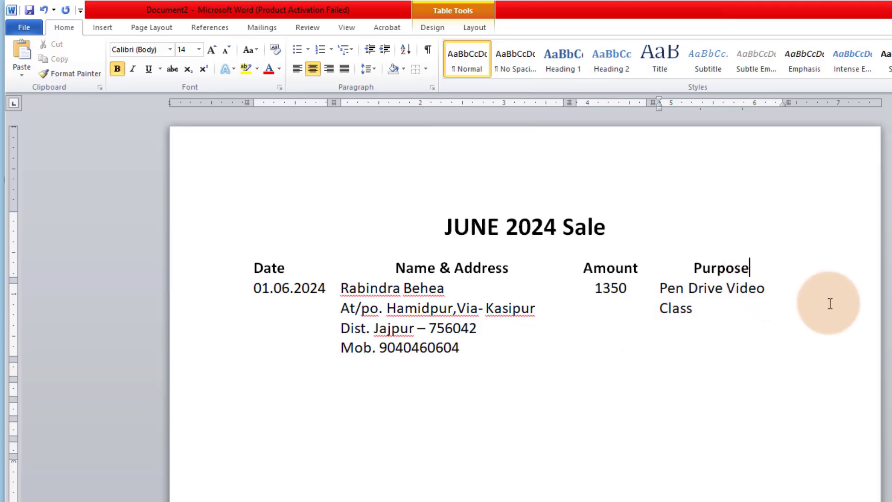
pyautogui.press('Return')
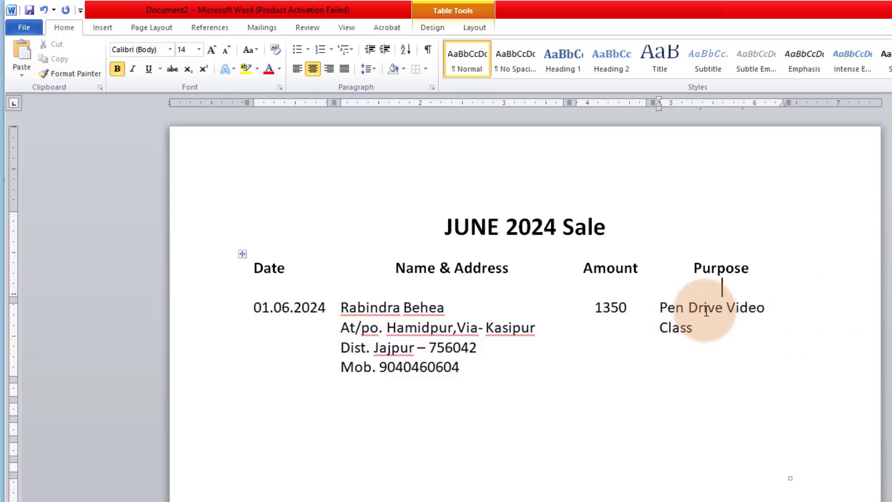
pyautogui.click(698, 308)
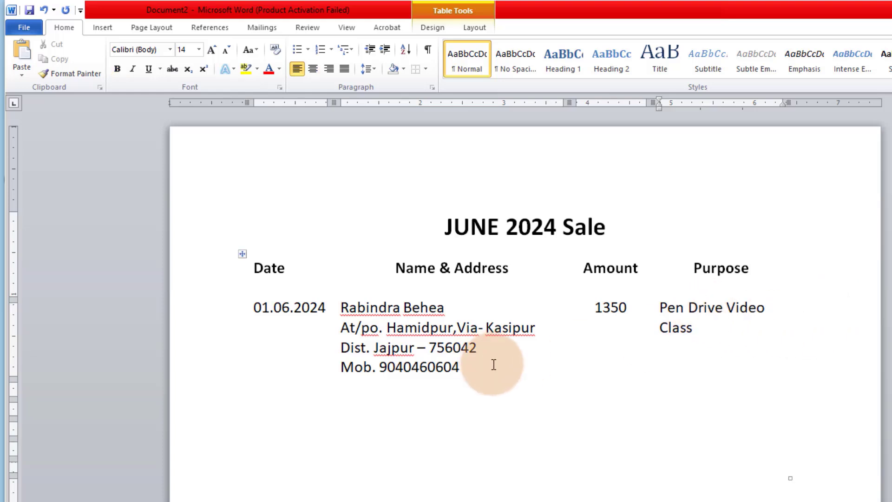